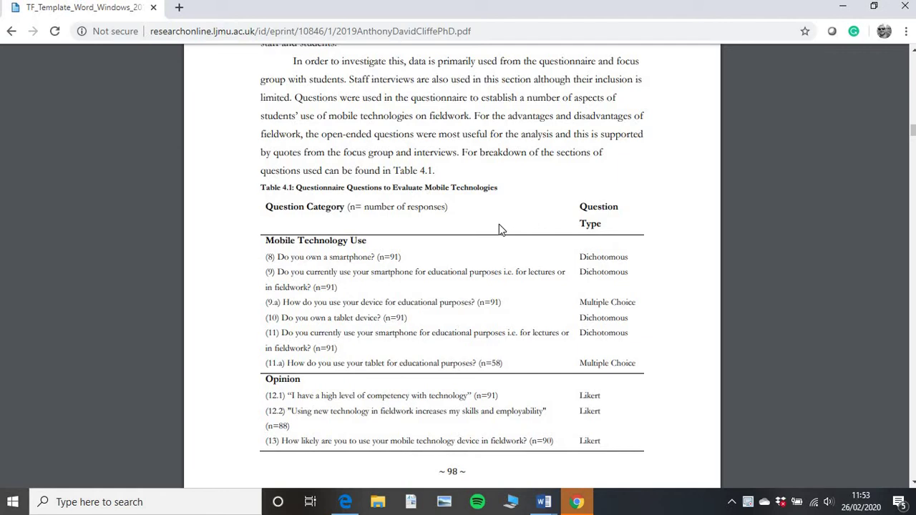
Step: Scroll the thesis PDF to the Fig. 4.1 chart, then return to the list of figures
scroll(499, 228, "down", 5)
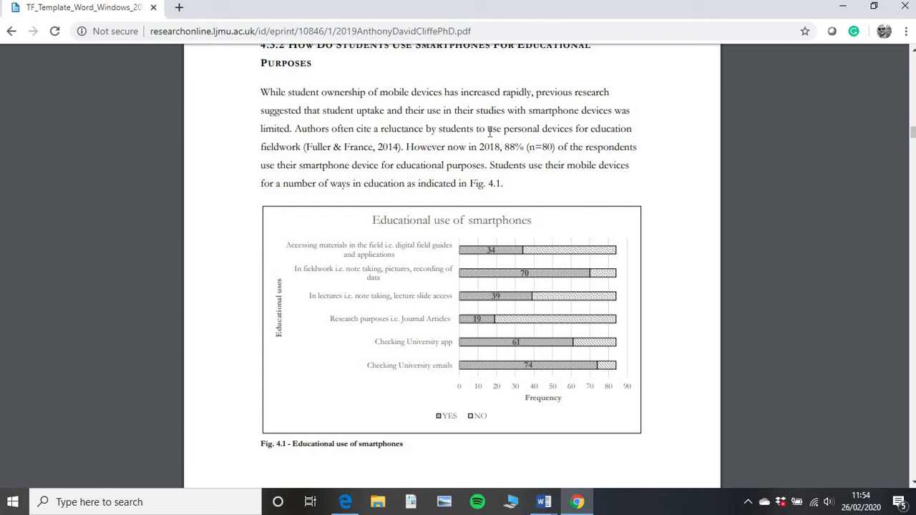
key("alt+Left")
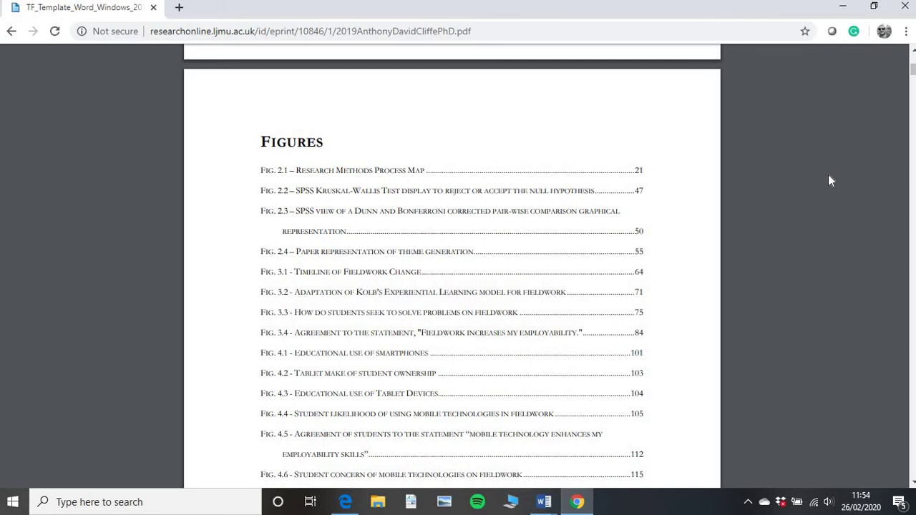
scroll(828, 180, "down", 1)
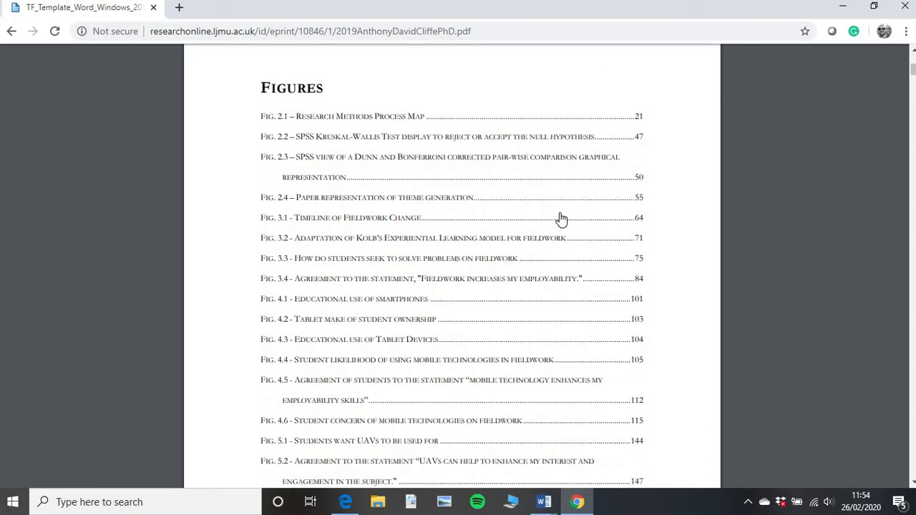
scroll(544, 192, "down", 1)
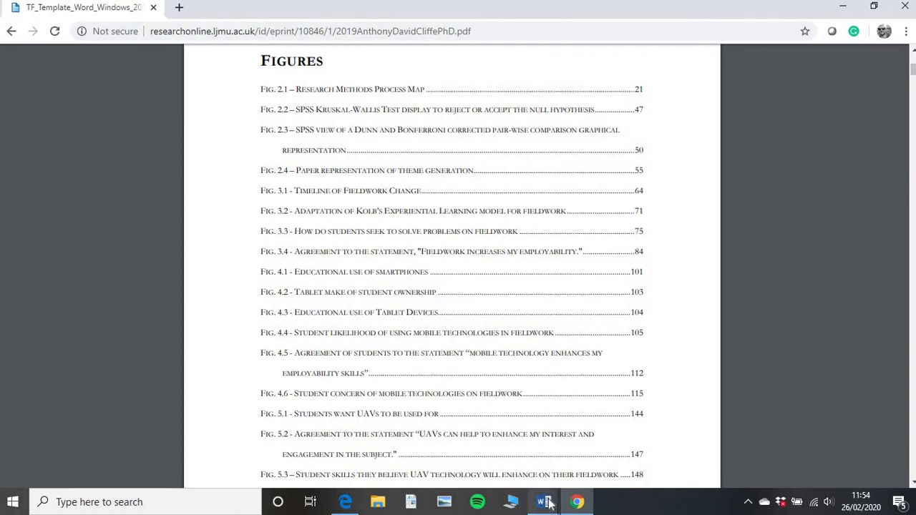
mouse_move(549, 504)
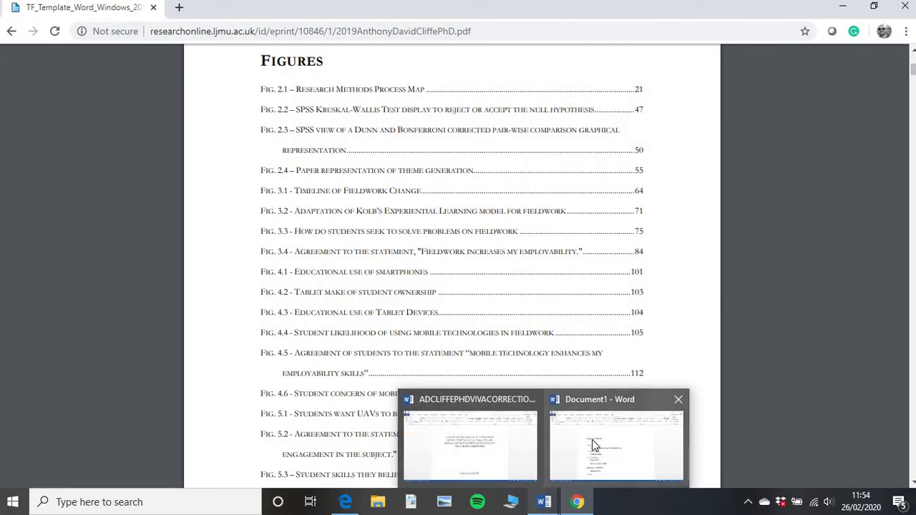
mouse_move(592, 445)
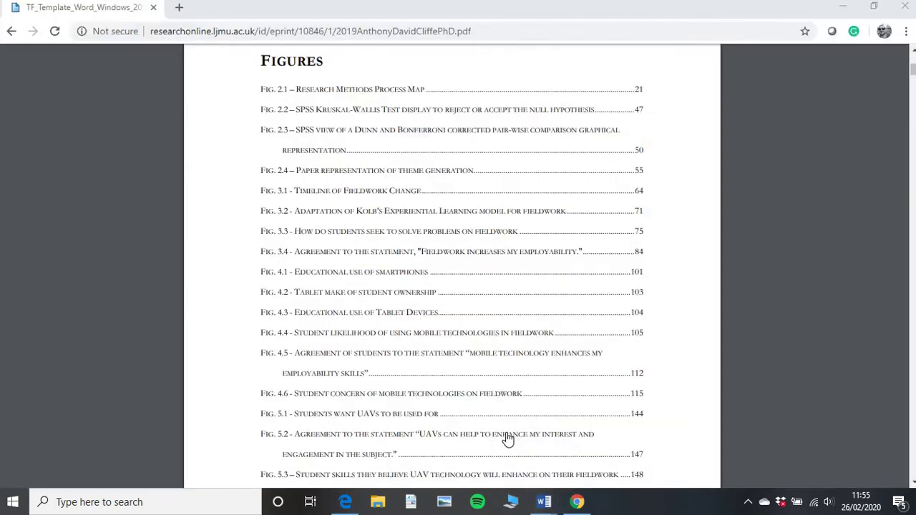
Step: Switch to the thesis in Word and move down past the front matter toward page 206
key("alt+Tab")
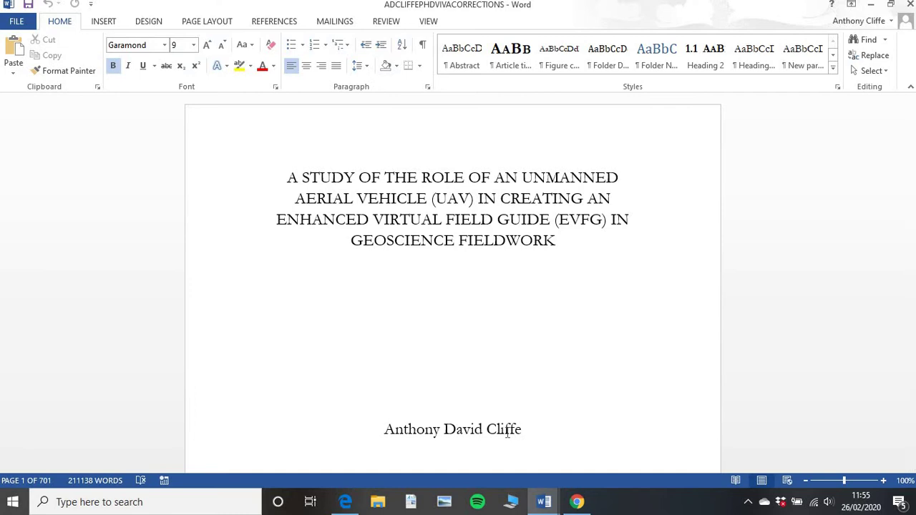
key("Down")
key("Down")
key("Down")
key("Down")
key("Down")
key("Down")
key("Down")
key("Down")
key("Down")
key("Down")
key("Down")
key("Down")
key("Down")
key("Down")
key("Down")
key("Down")
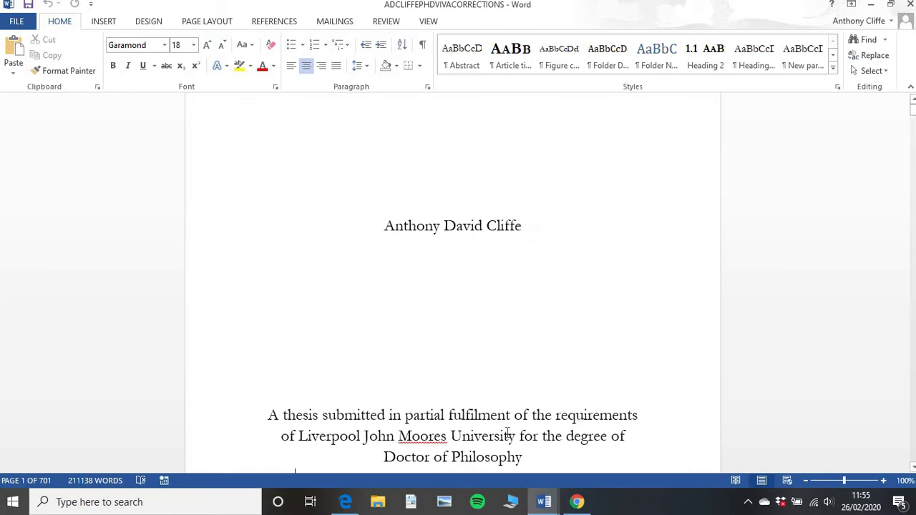
scroll(506, 435, "down", 5)
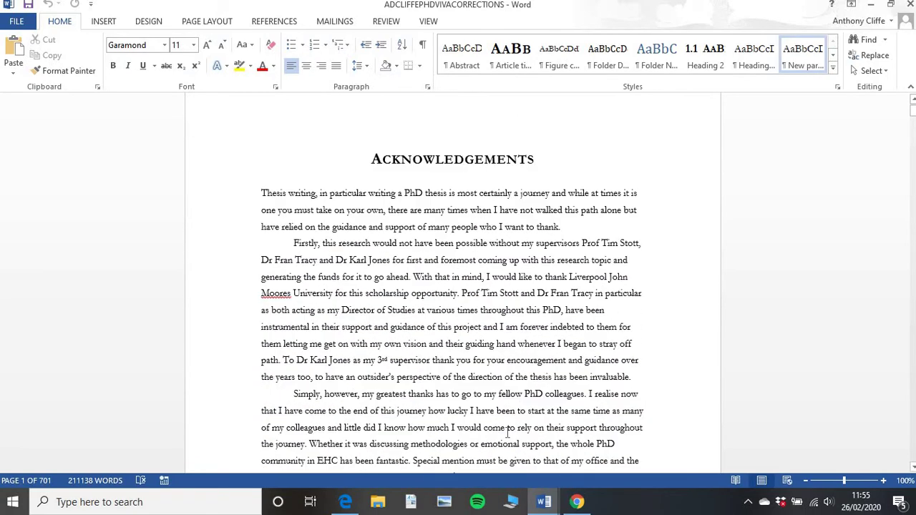
key("Down")
key("Down")
key("Down")
key("Down")
key("Down")
key("Down")
key("Down")
key("Down")
key("Down")
key("Down")
key("Down")
key("Down")
key("Down")
key("Down")
key("Down")
key("Down")
key("Down")
key("Down")
key("Down")
key("Down")
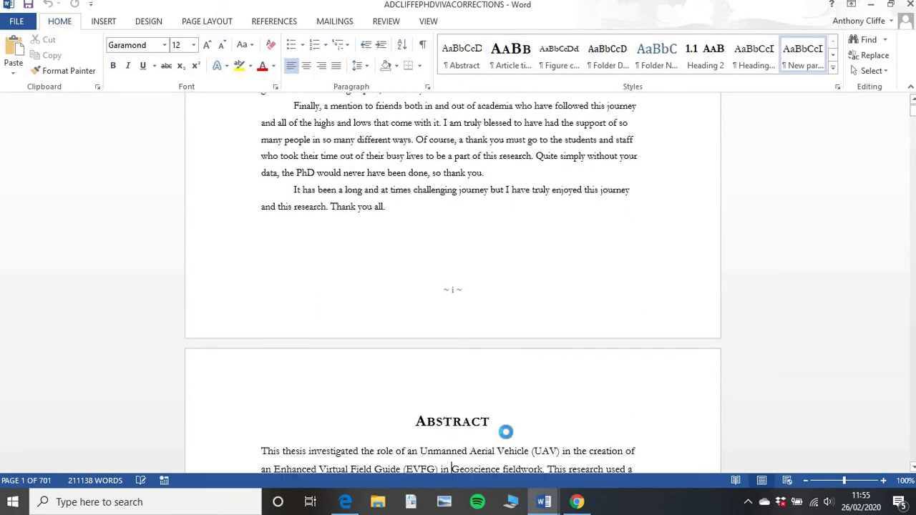
key("Down")
key("Down")
key("Down")
key("Down")
key("Down")
key("Down")
key("Down")
key("Down")
key("Down")
key("Down")
key("Down")
key("Down")
key("Down")
key("Down")
key("Down")
key("Down")
key("Down")
key("Down")
key("Down")
key("Down")
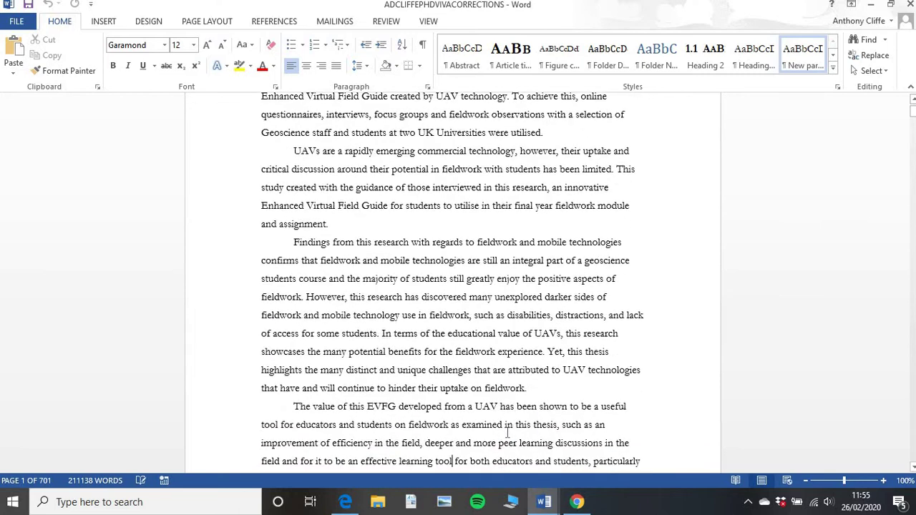
key("Down")
key("Down")
key("Down")
key("Down")
key("Down")
key("Down")
key("Down")
key("Down")
key("Down")
key("Down")
key("Down")
key("Down")
key("Down")
key("Down")
key("Down")
key("Down")
key("Down")
key("Down")
key("Down")
key("Down")
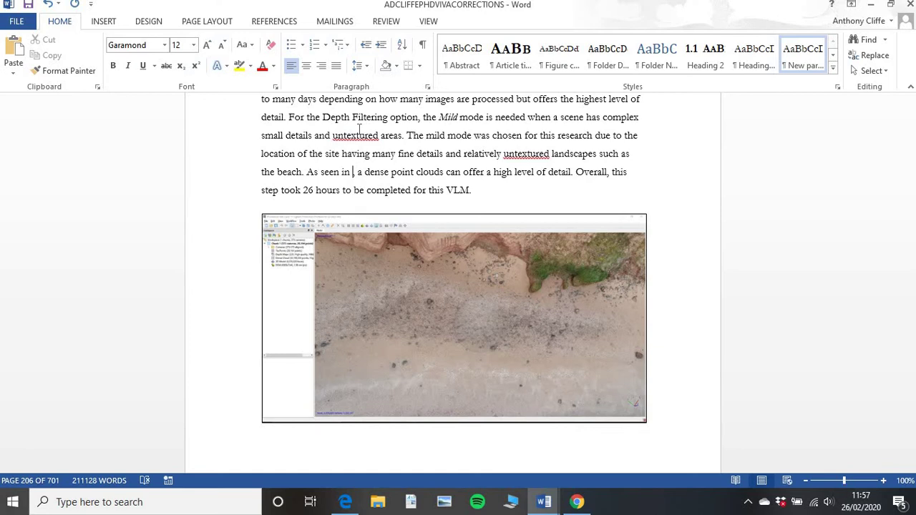
Step: Select the point-cloud screenshot and start a caption using the Fig. label
left_click(392, 262)
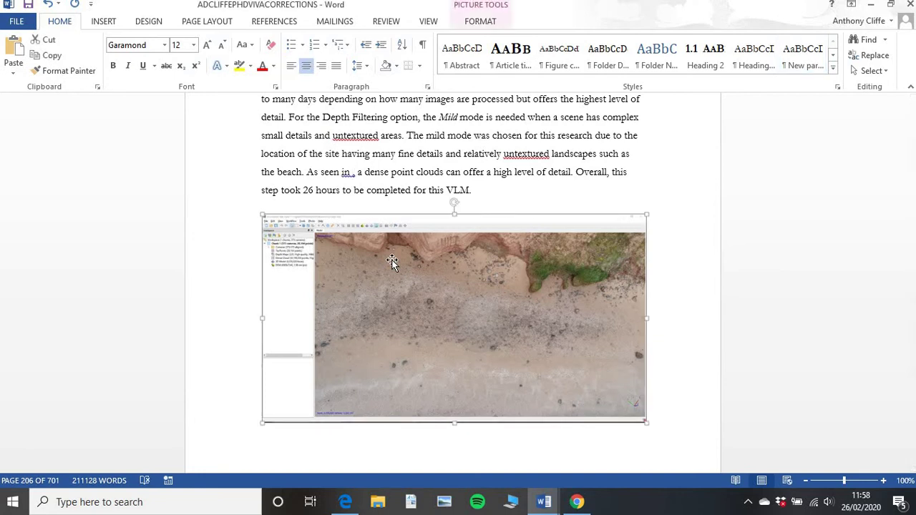
left_click(274, 22)
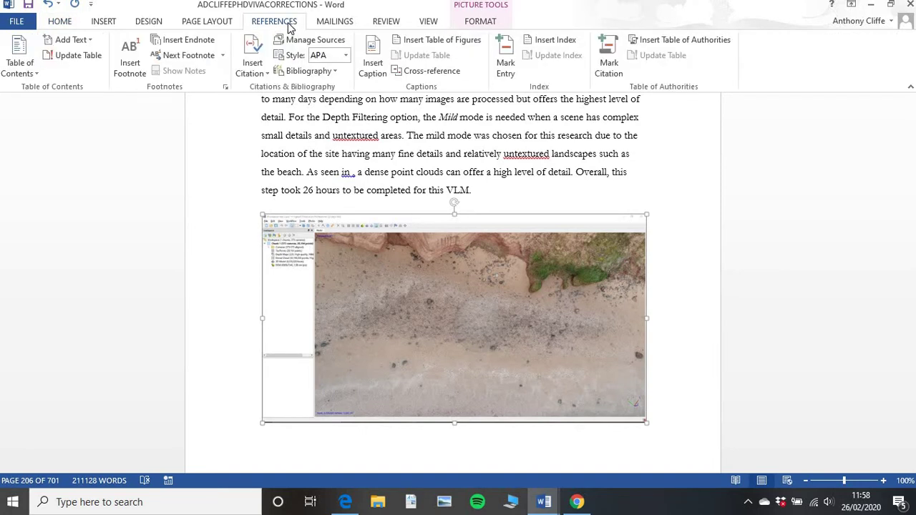
left_click(371, 64)
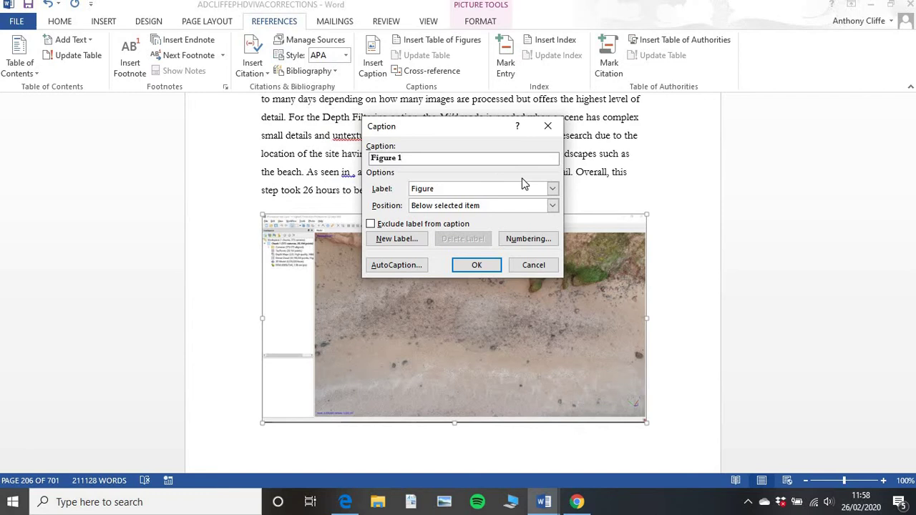
left_click(554, 190)
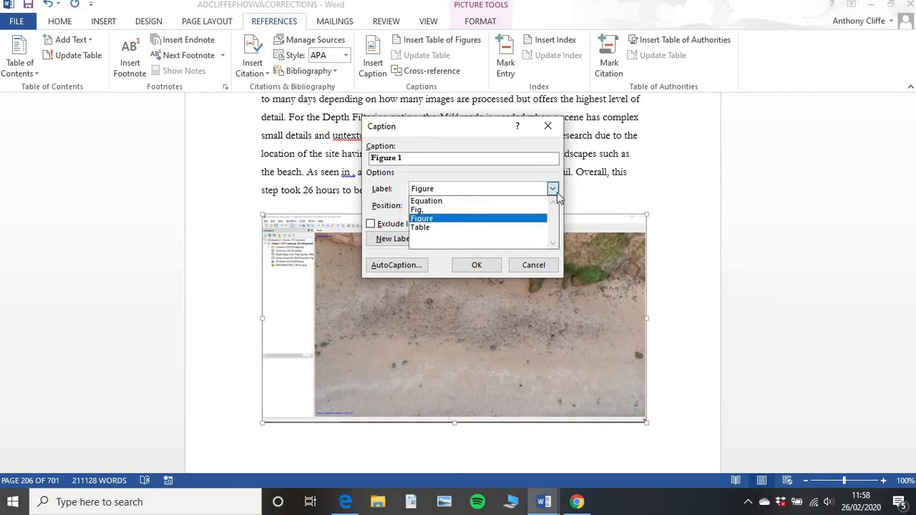
left_click(521, 210)
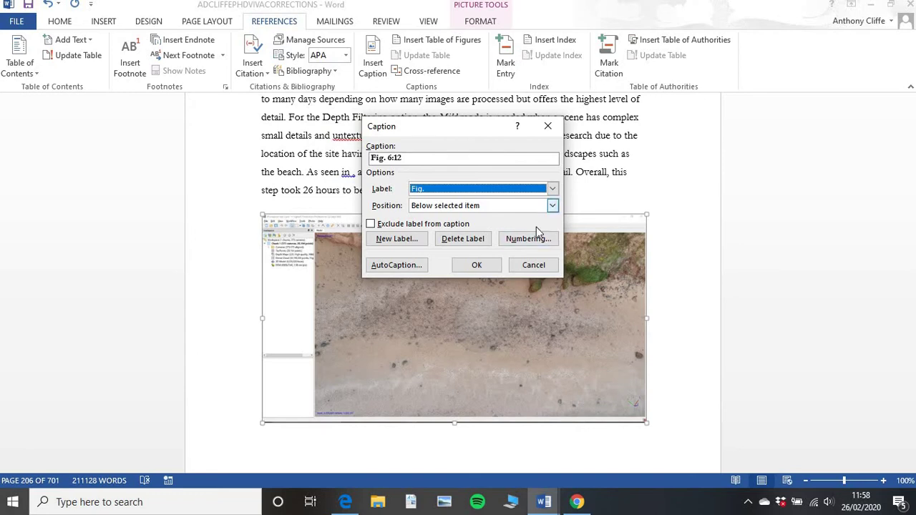
Step: Set caption numbering to include the chapter number with a colon separator
left_click(528, 238)
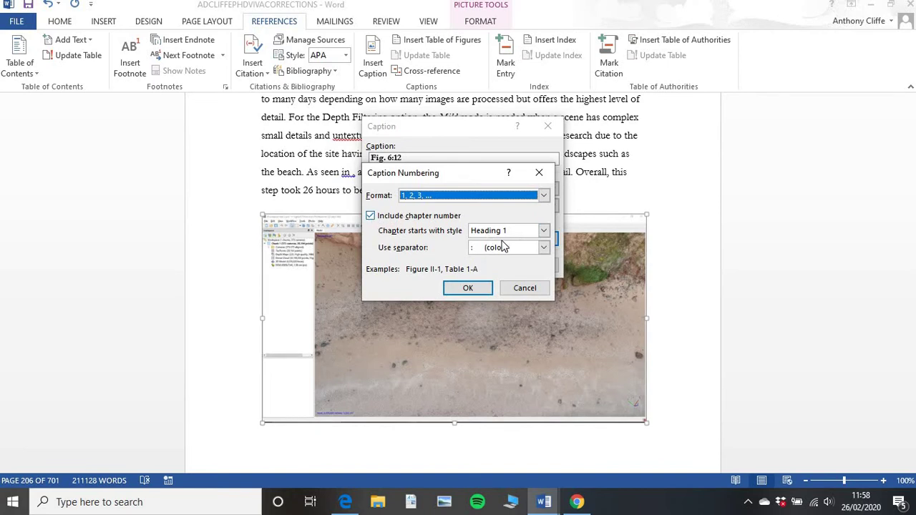
left_click(543, 249)
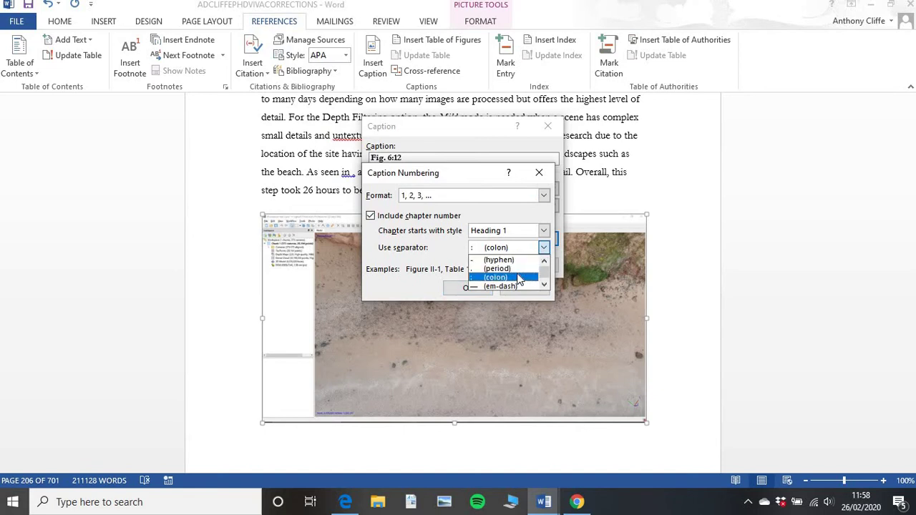
left_click(519, 278)
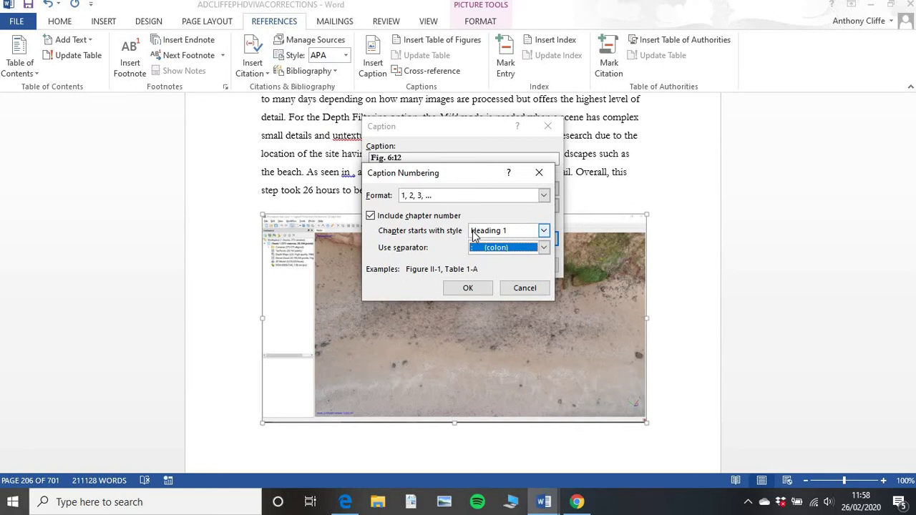
left_click(468, 289)
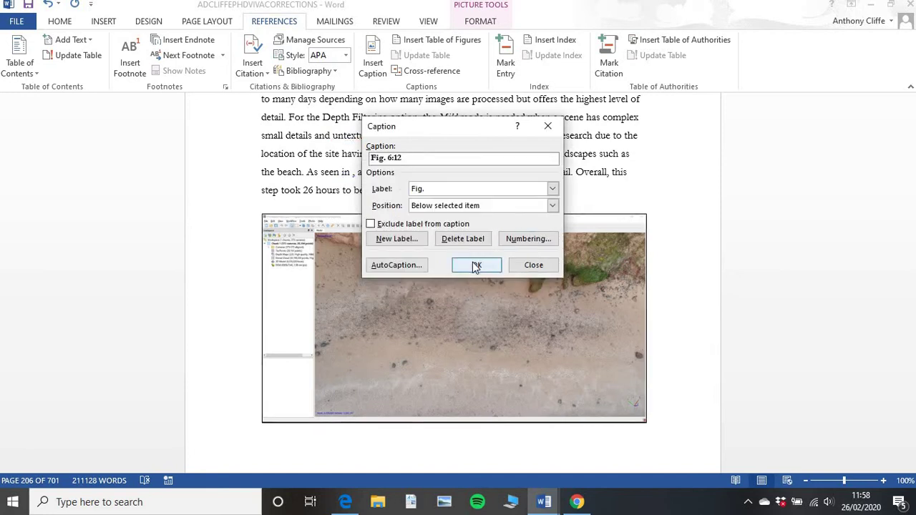
Step: Insert the left-aligned caption 'Fig. 6:12 - Detail of the dense point cloud' below the image
left_click(475, 266)
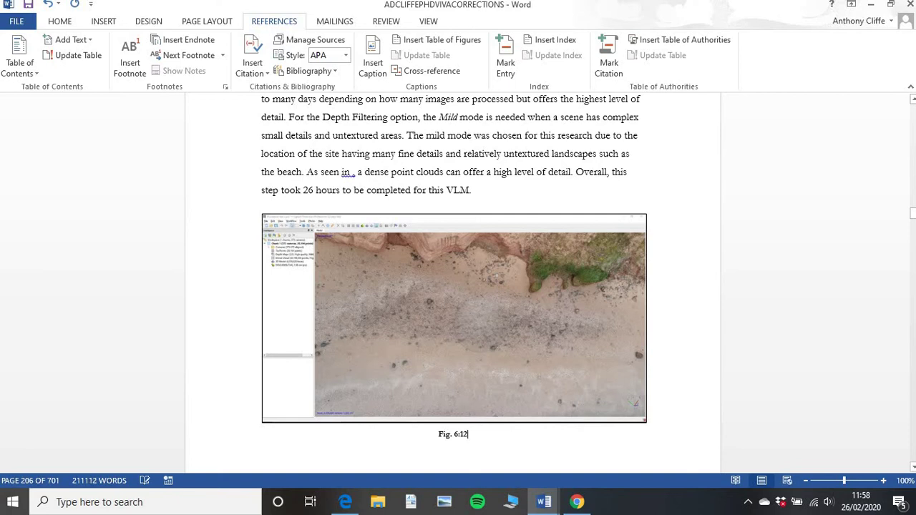
type("-")
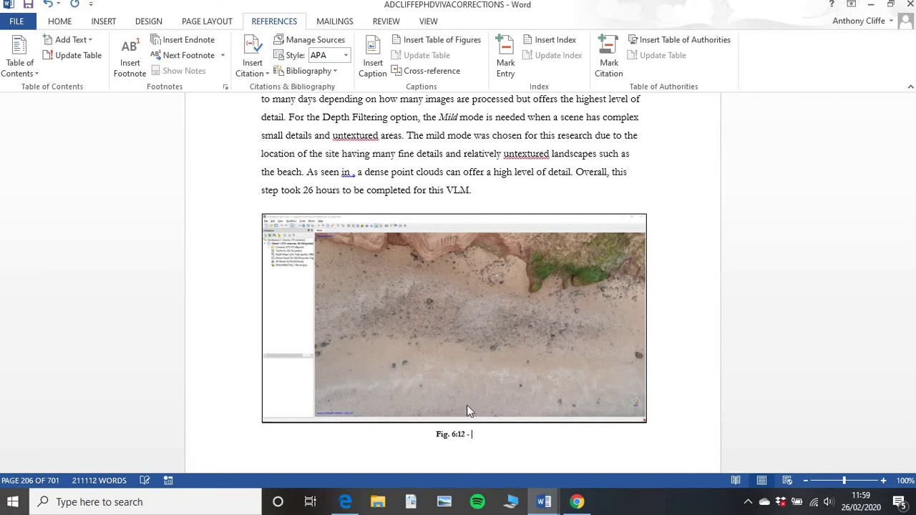
type("Detail of the dense point cloud")
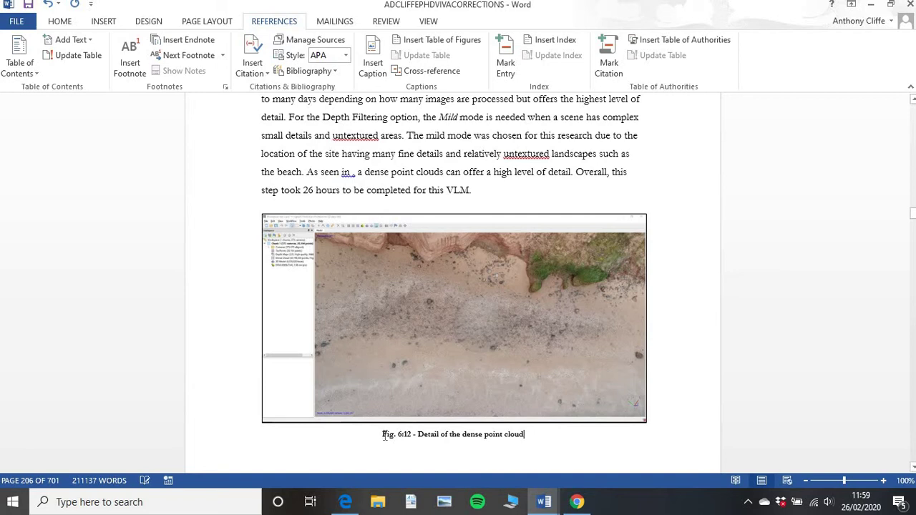
left_click(60, 22)
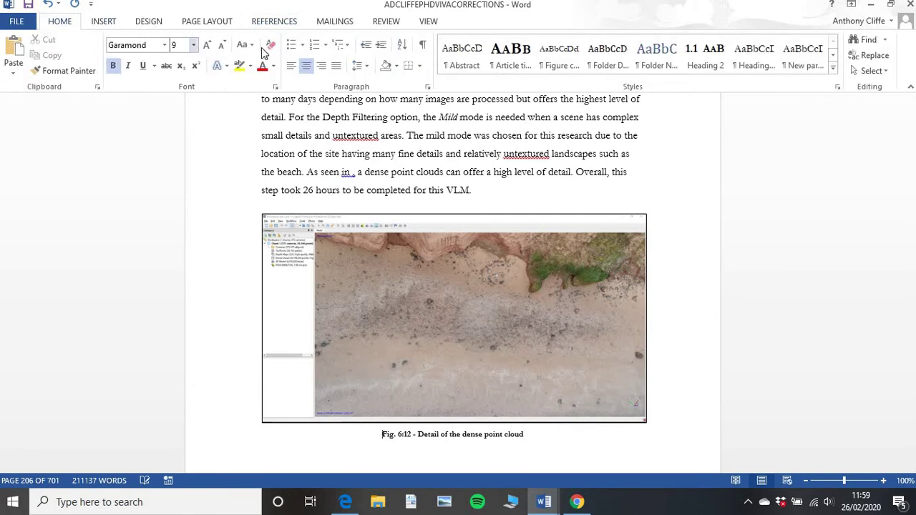
left_click(293, 69)
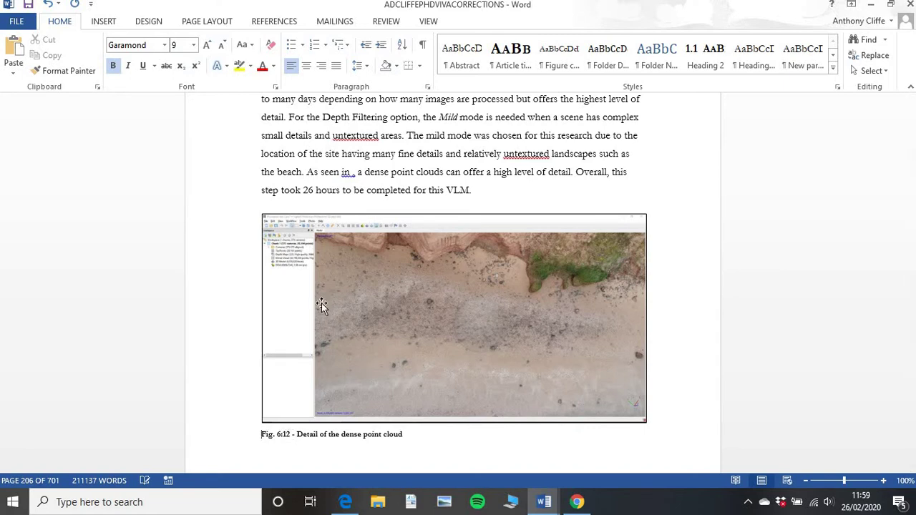
left_click(352, 172)
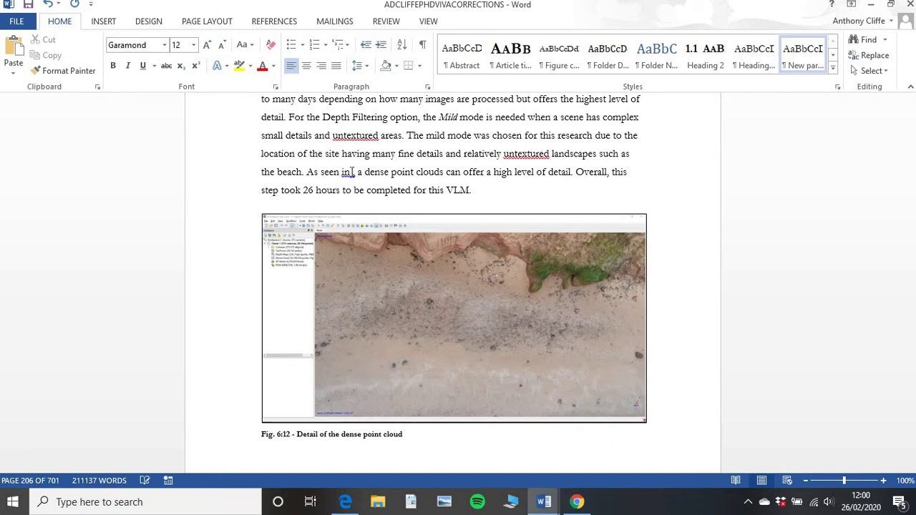
Step: Set up a cross-reference to Fig. captions showing only label and number
left_click(286, 23)
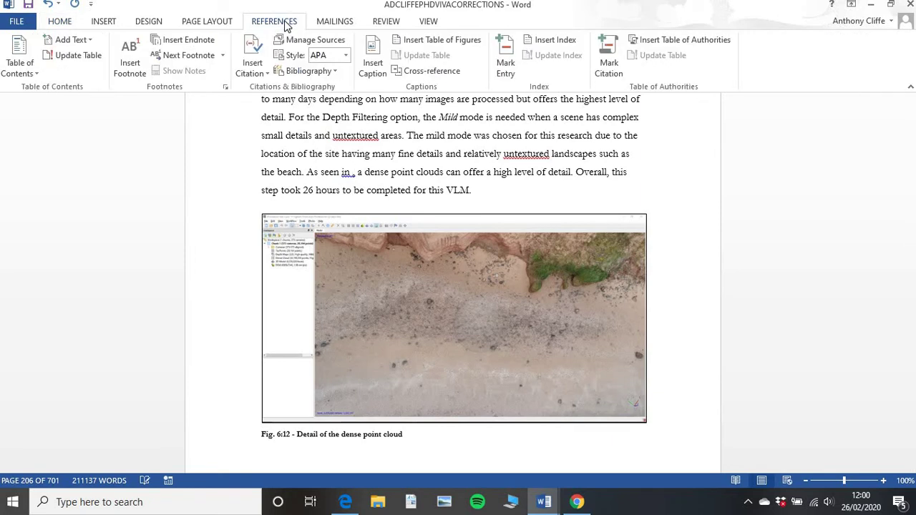
left_click(404, 72)
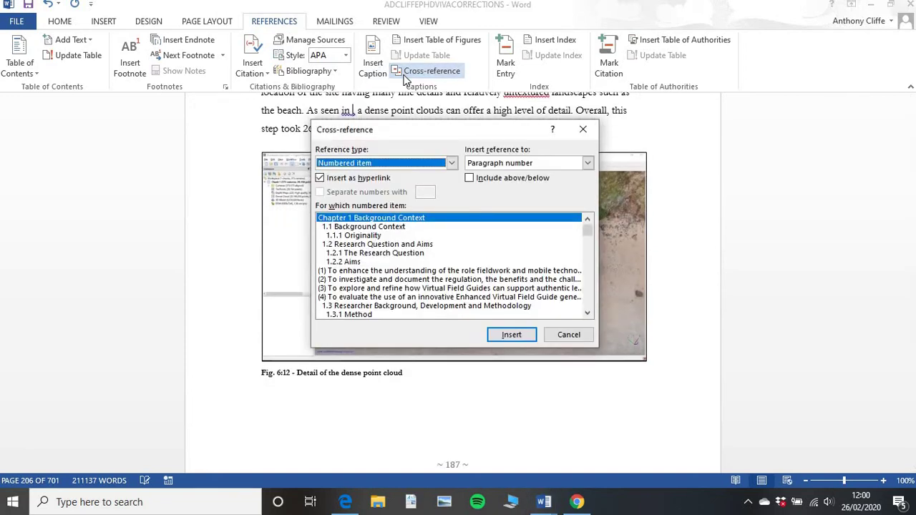
left_click(452, 165)
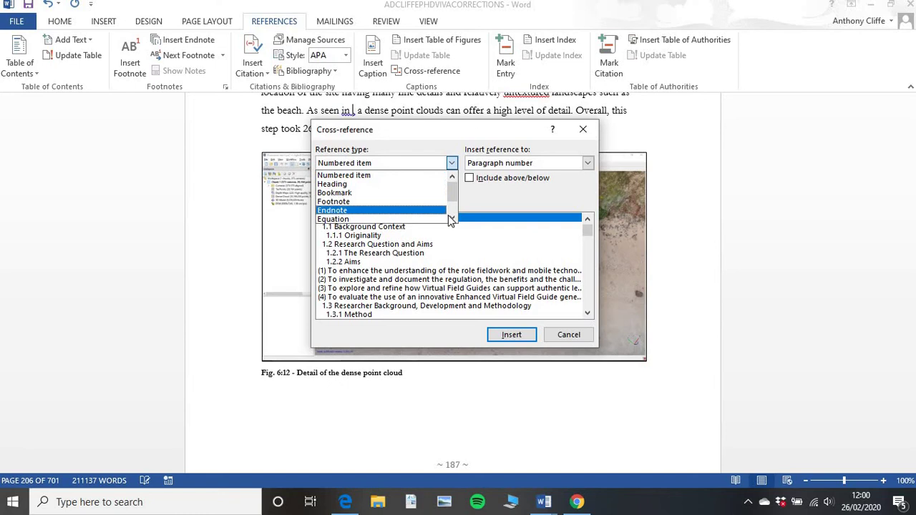
scroll(397, 210, "down", 2)
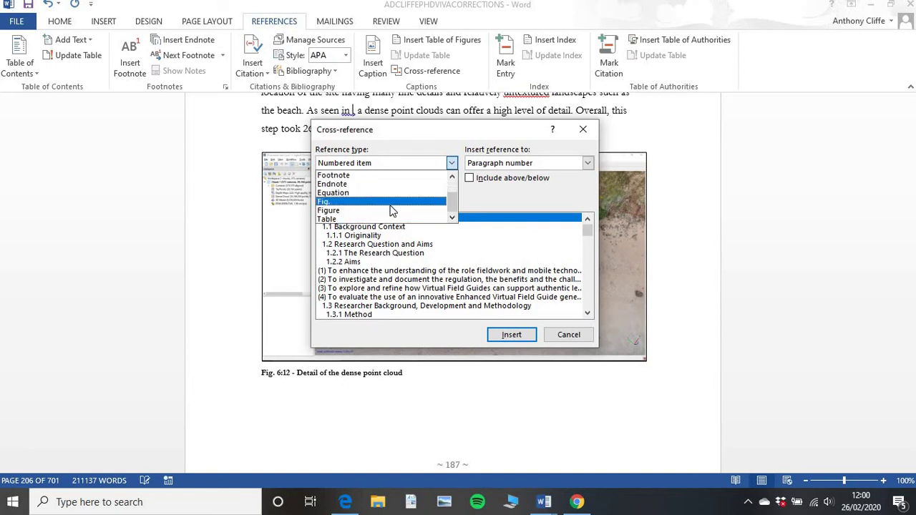
left_click(390, 203)
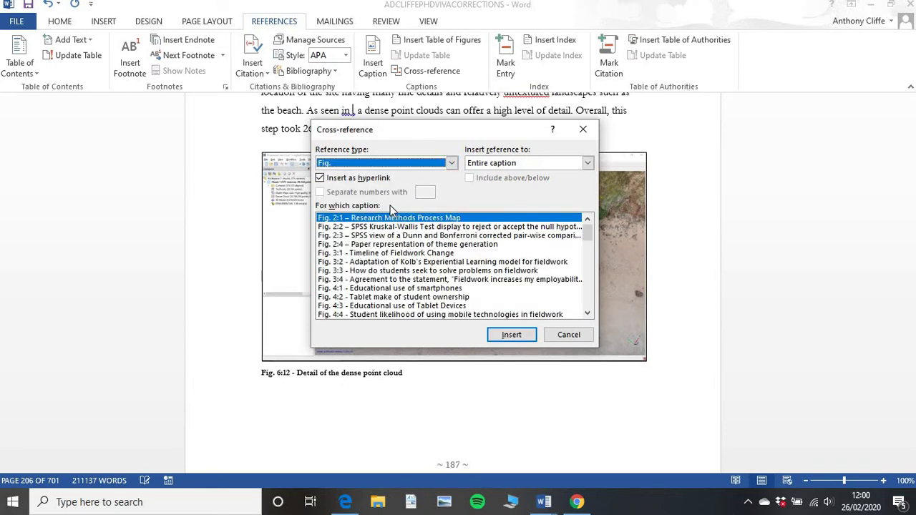
left_click(588, 165)
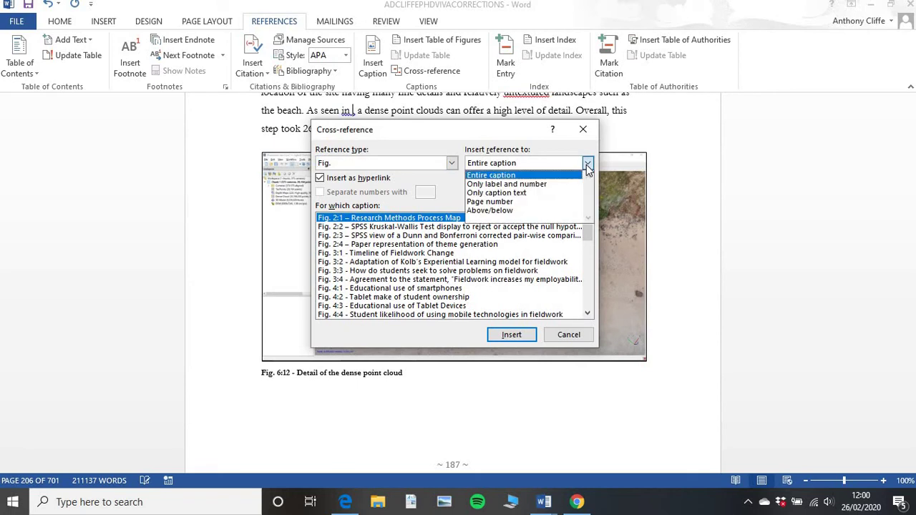
left_click(555, 183)
Step: Insert the Fig. 6:12 cross-reference so the sentence reads 'As seen in Fig. 6:12'
left_click(587, 314)
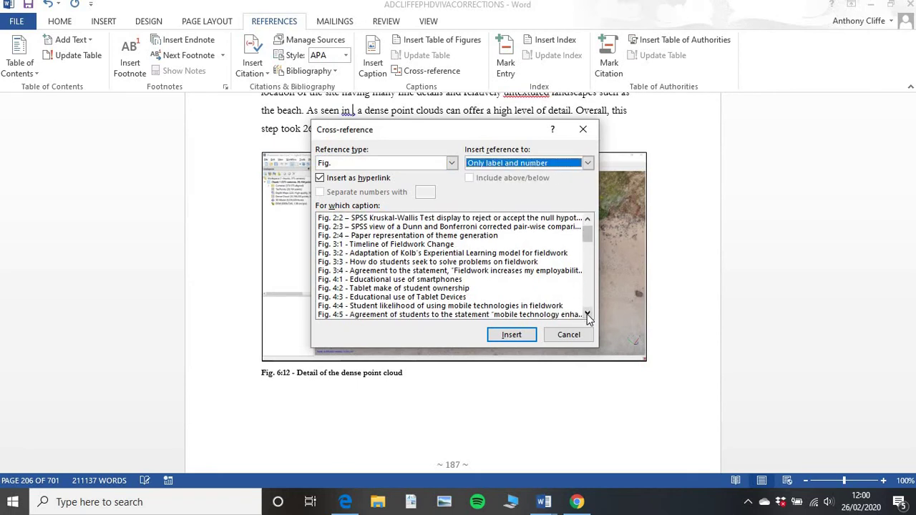
scroll(587, 317, "down", 5)
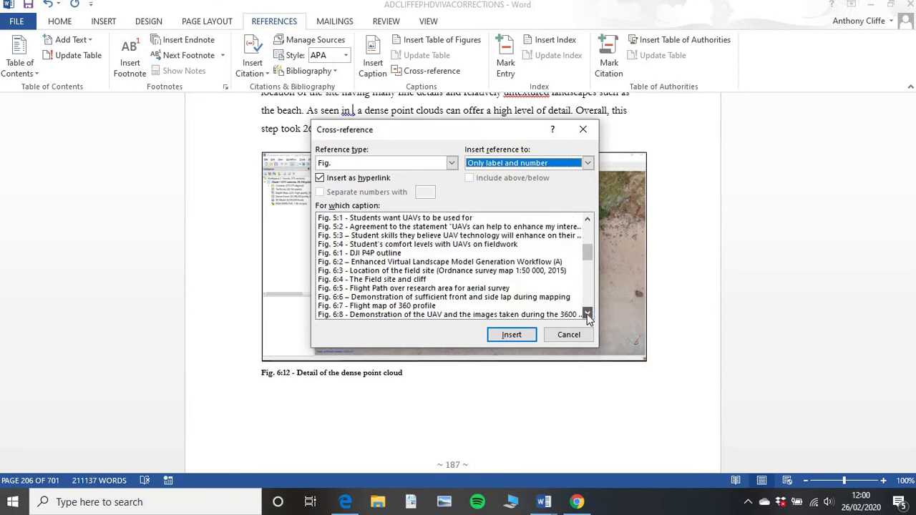
left_click(587, 314)
left_click(587, 315)
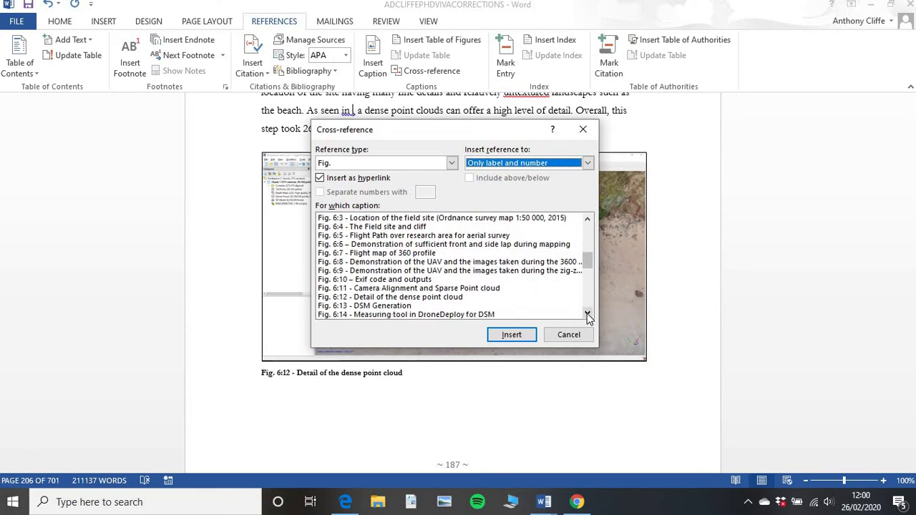
left_click(453, 298)
left_click(523, 337)
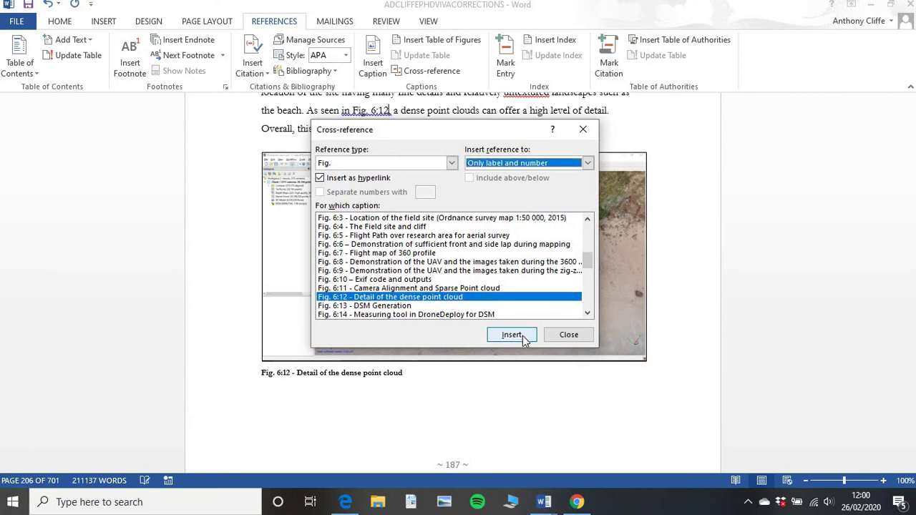
left_click(568, 335)
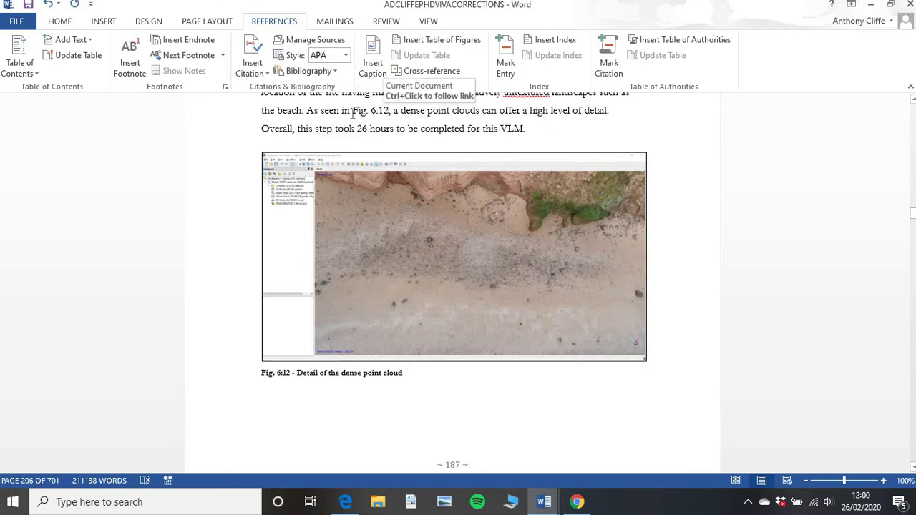
Step: Update the Fig. 6:12 cross-reference field, then go to the Table 2.8 Theme Map Example on page 76
key("Right")
key("Right")
key("Right")
key("Right")
key("Right")
left_click(385, 110)
right_click(385, 110)
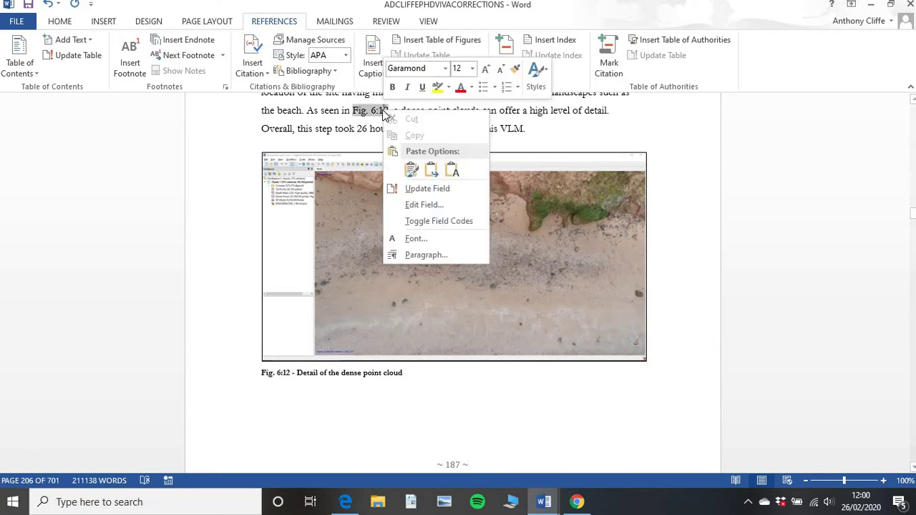
left_click(423, 189)
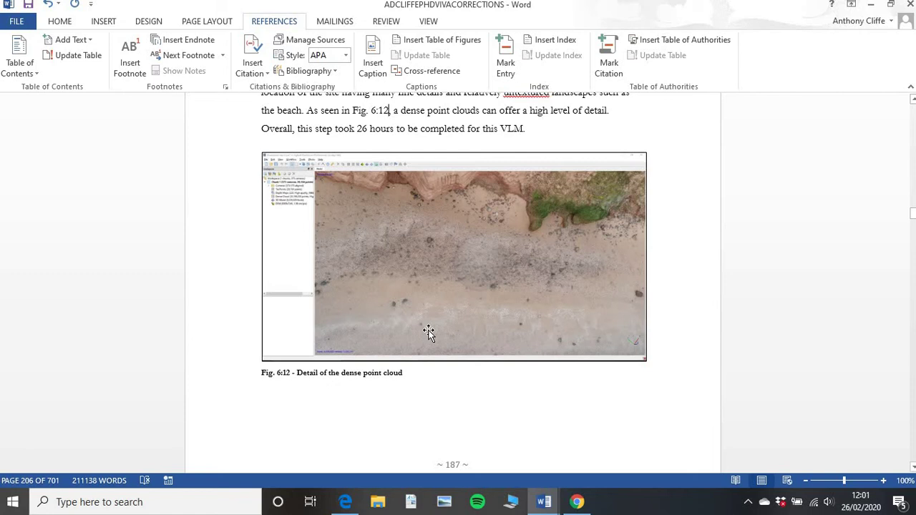
key("shift+F5")
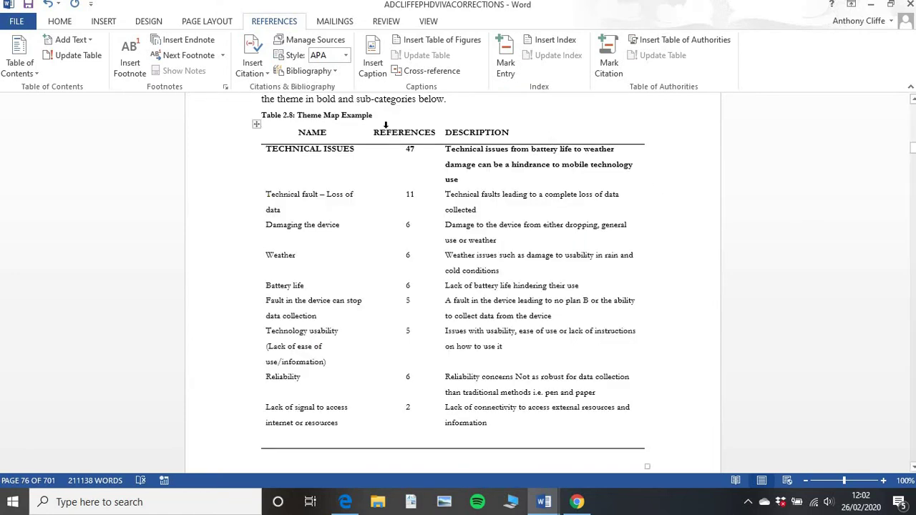
left_click_drag(369, 131, 309, 118)
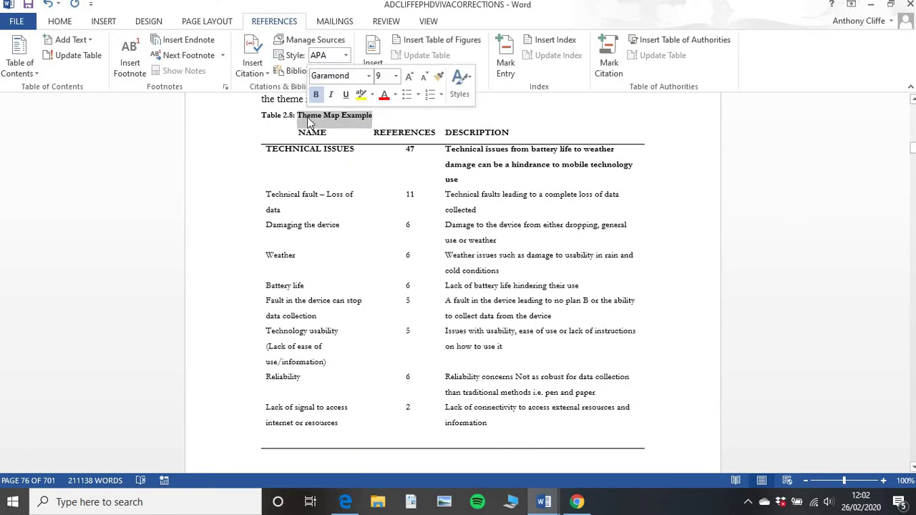
Step: Delete the old typed 'Table 2.8: Theme Map Example' caption and select the whole theme map table
key("BackSpace")
key("BackSpace")
key("BackSpace")
key("BackSpace")
key("BackSpace")
key("BackSpace")
key("BackSpace")
key("BackSpace")
key("BackSpace")
key("BackSpace")
key("BackSpace")
key("BackSpace")
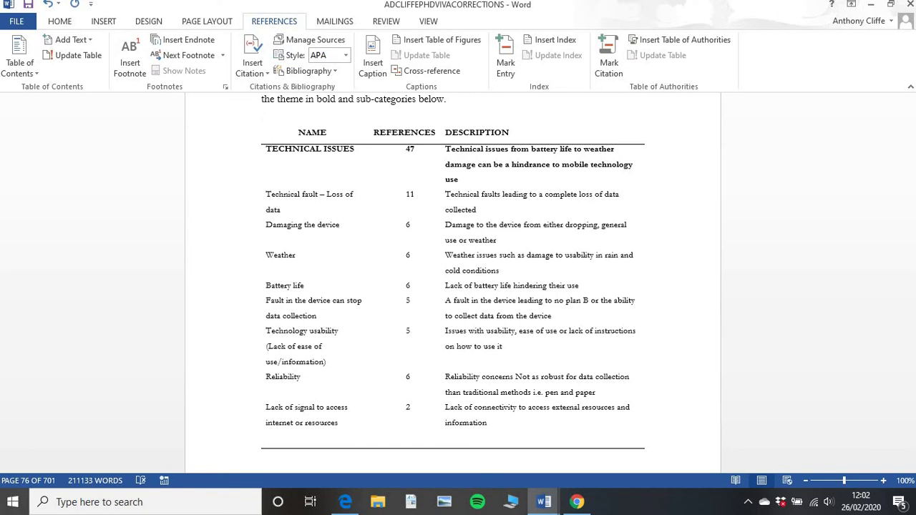
scroll(448, 192, "up", 3)
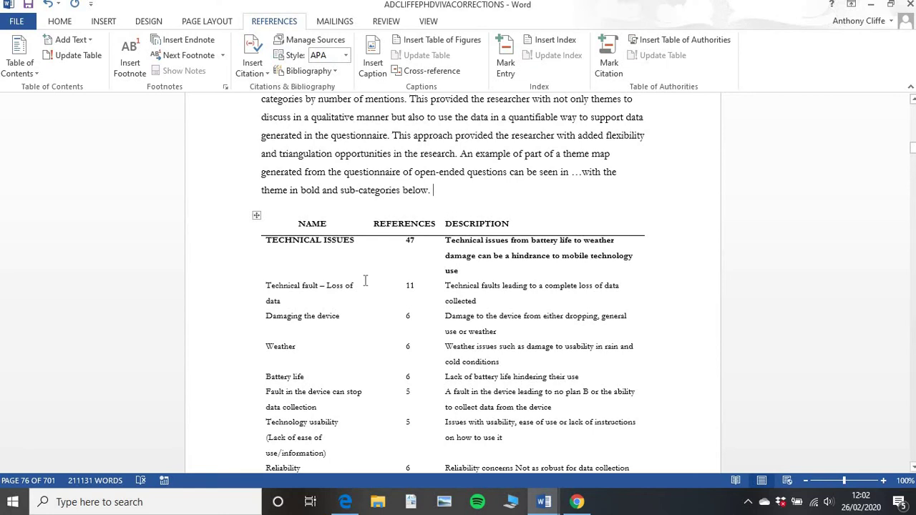
left_click(257, 217)
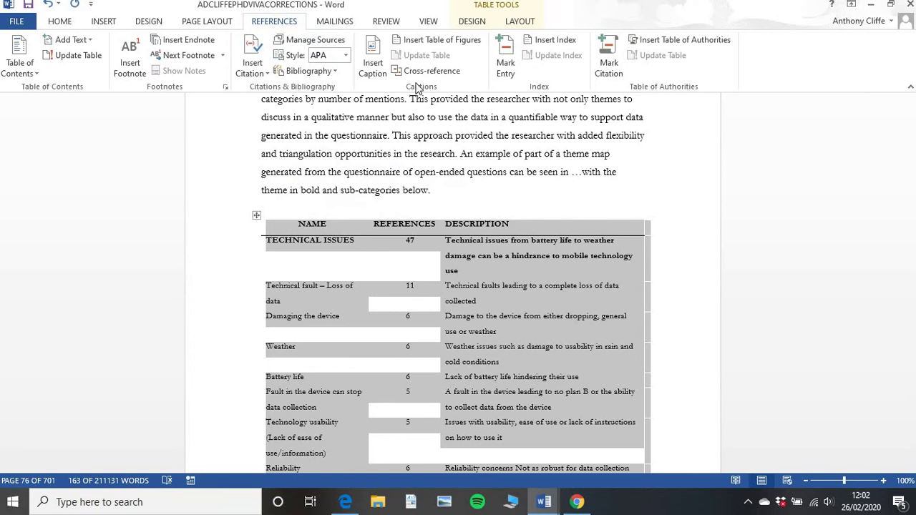
Step: Start a caption with the Table label, positioned above the theme map table
left_click(372, 59)
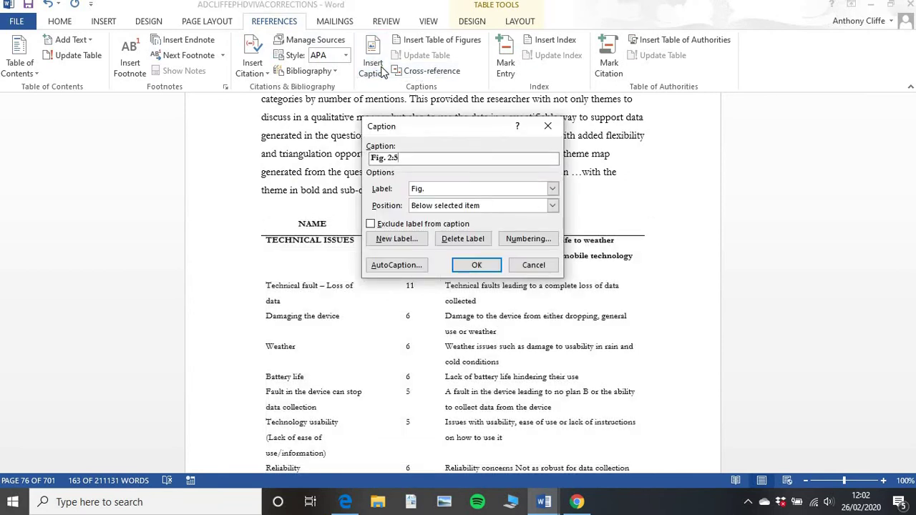
left_click(553, 189)
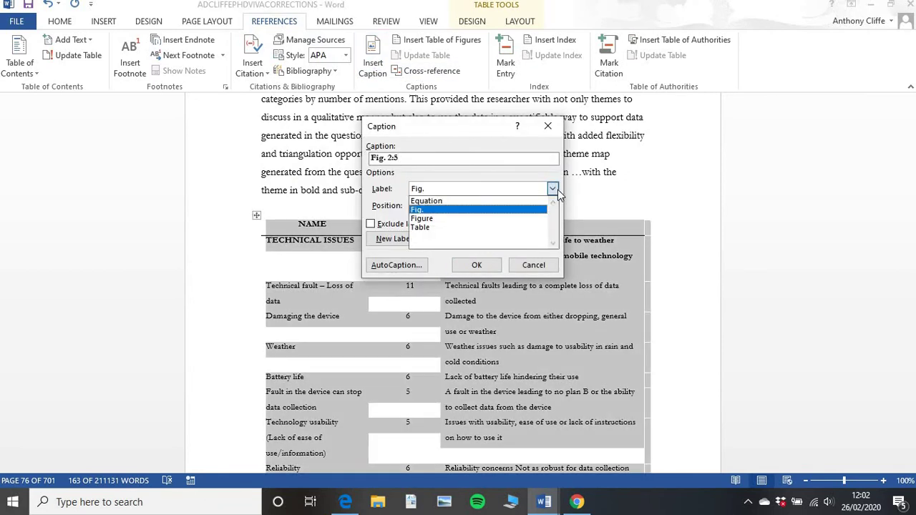
left_click(447, 227)
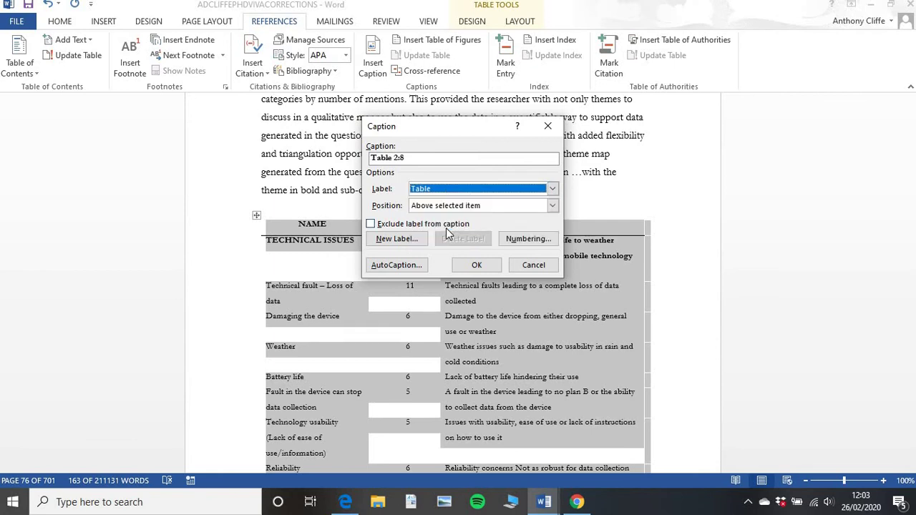
left_click(552, 207)
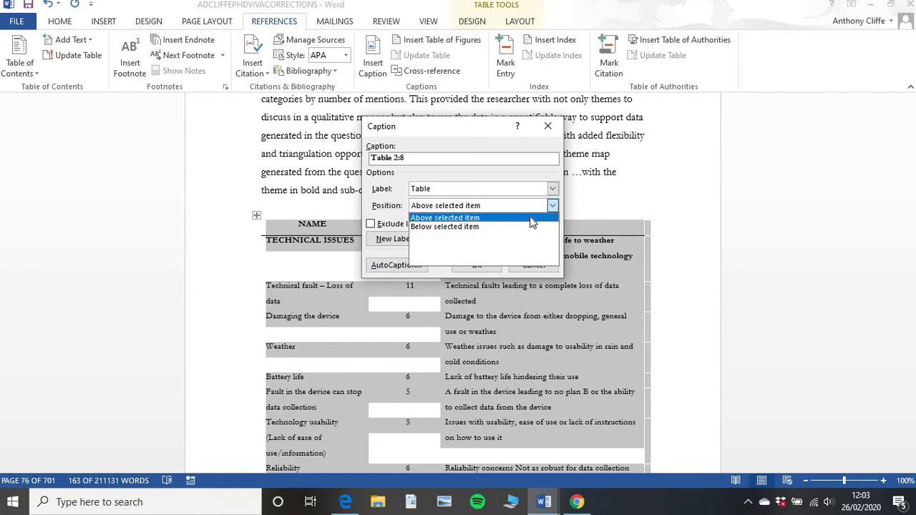
left_click(531, 219)
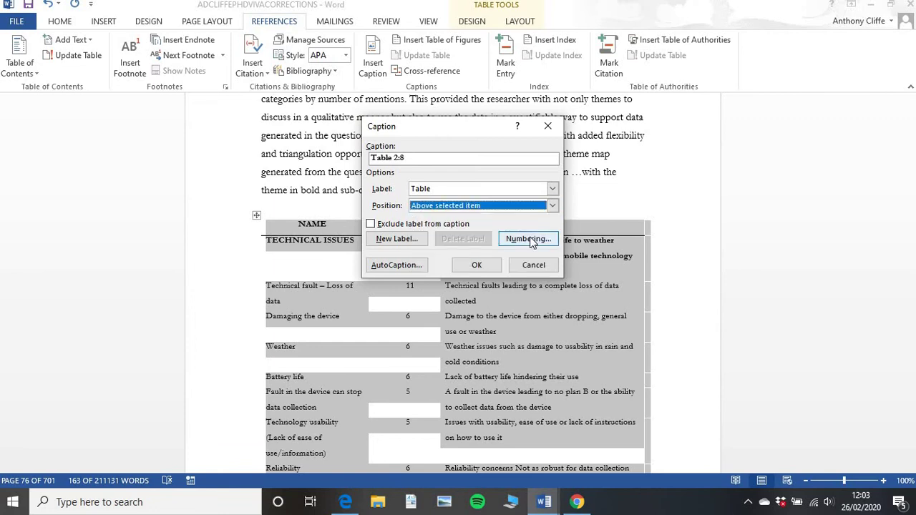
Step: Number the caption by chapter with a period separator and insert Table 2.8
left_click(534, 239)
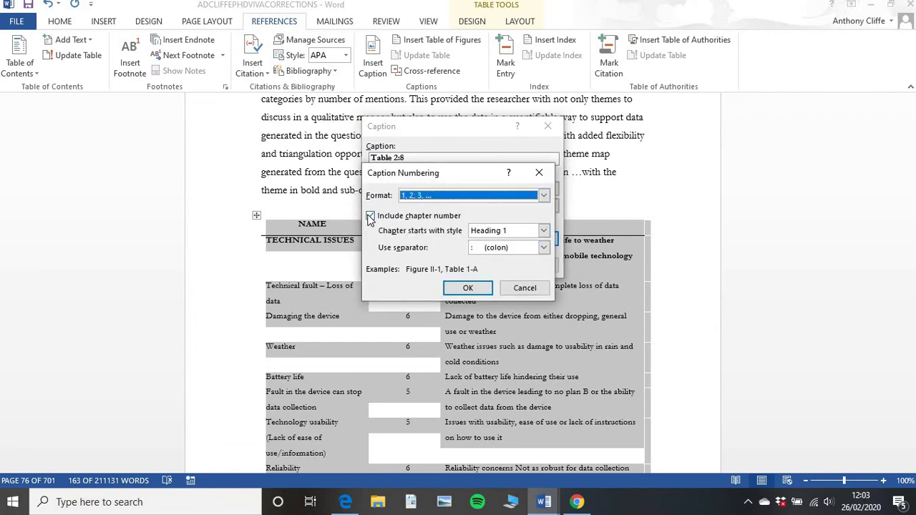
left_click(467, 292)
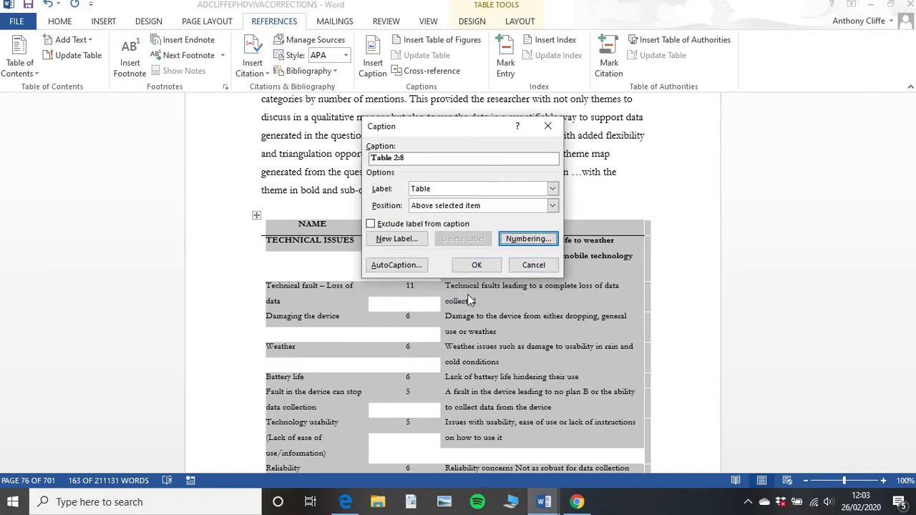
left_click(528, 239)
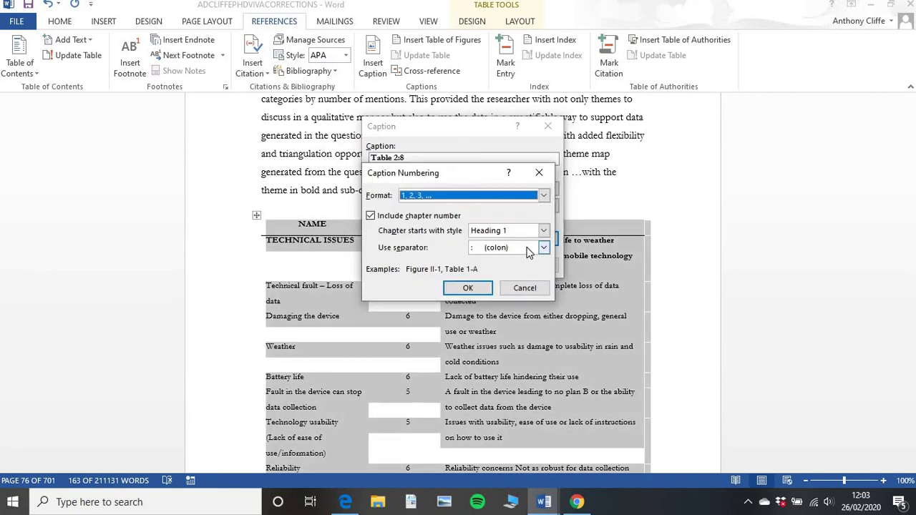
left_click(527, 251)
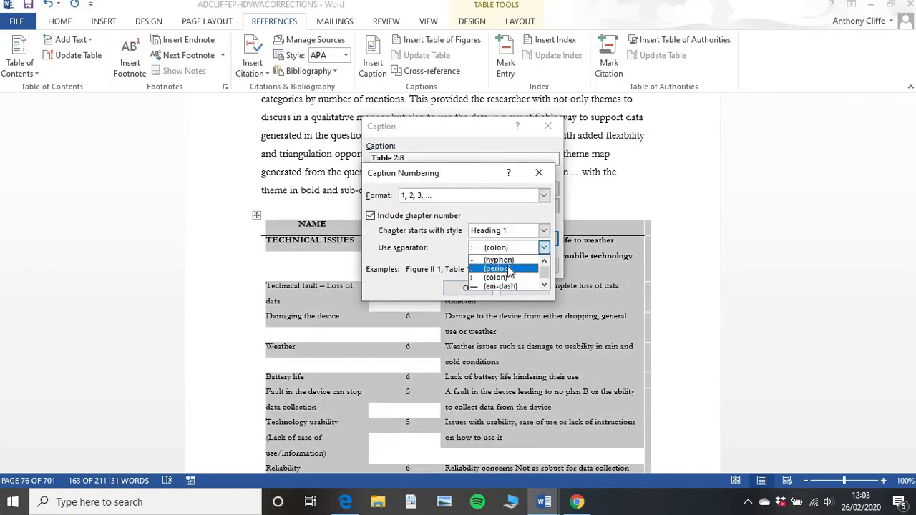
left_click(508, 269)
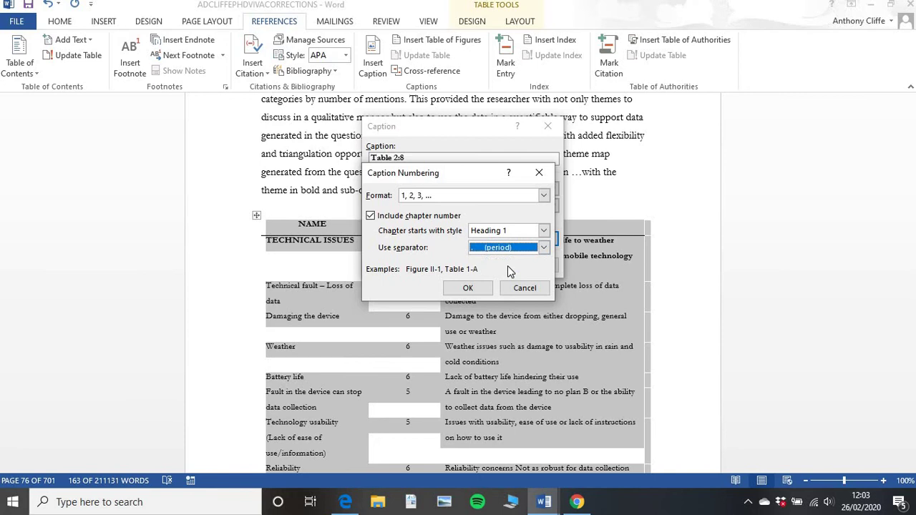
left_click(468, 288)
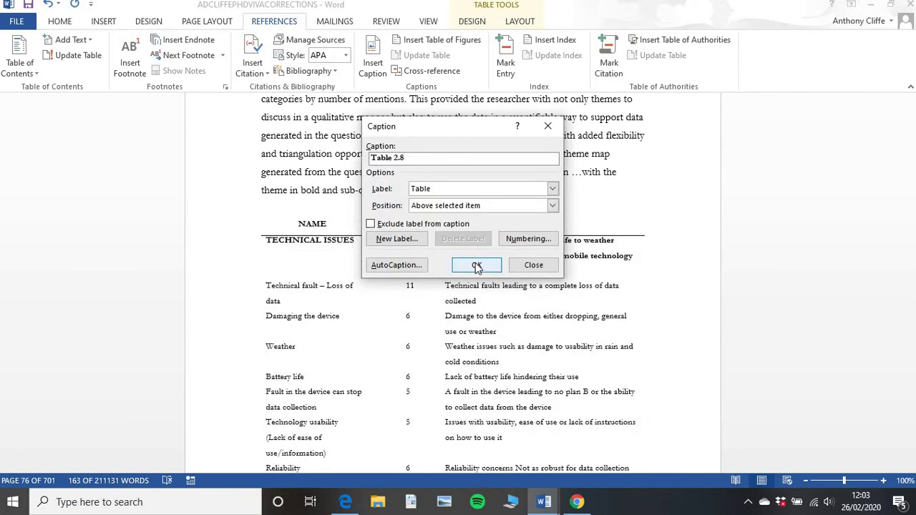
left_click(477, 266)
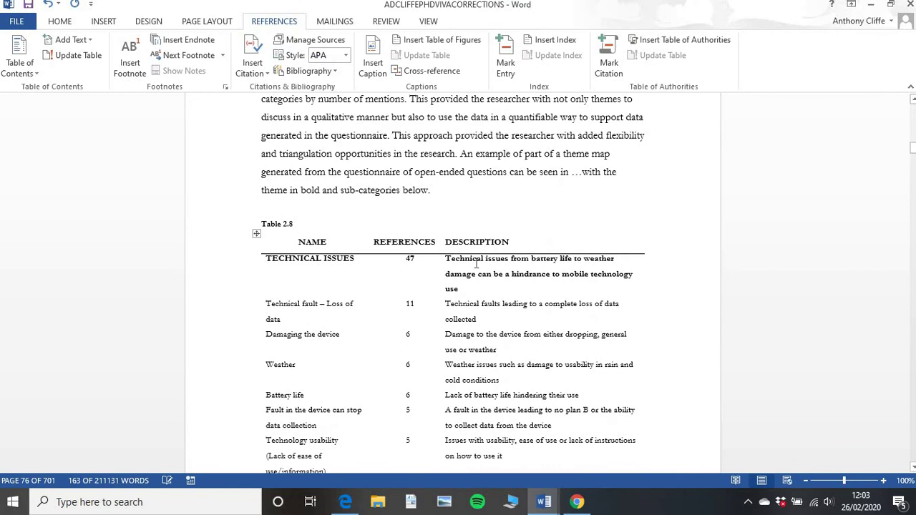
Step: Complete the caption as 'Table 2.8 - Theme Map Example' and delete the ellipsis before 'with'
type("- ")
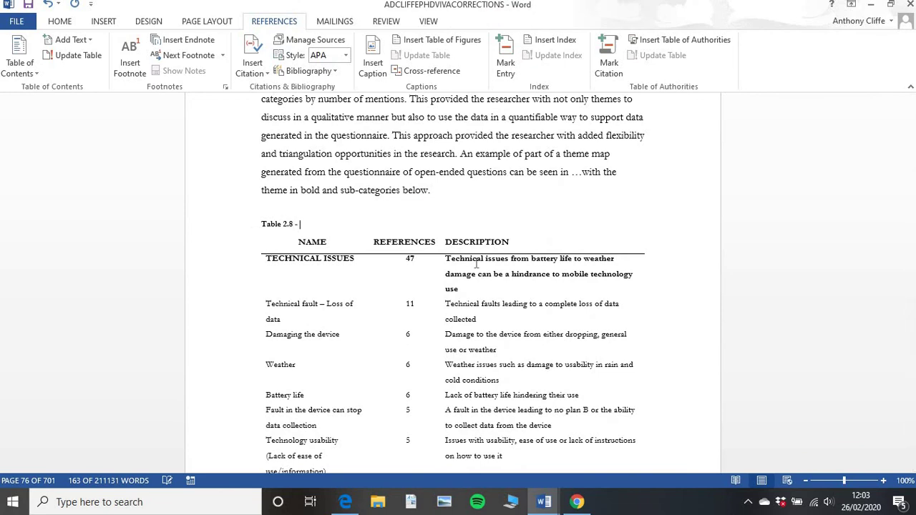
type("Theme Map Example")
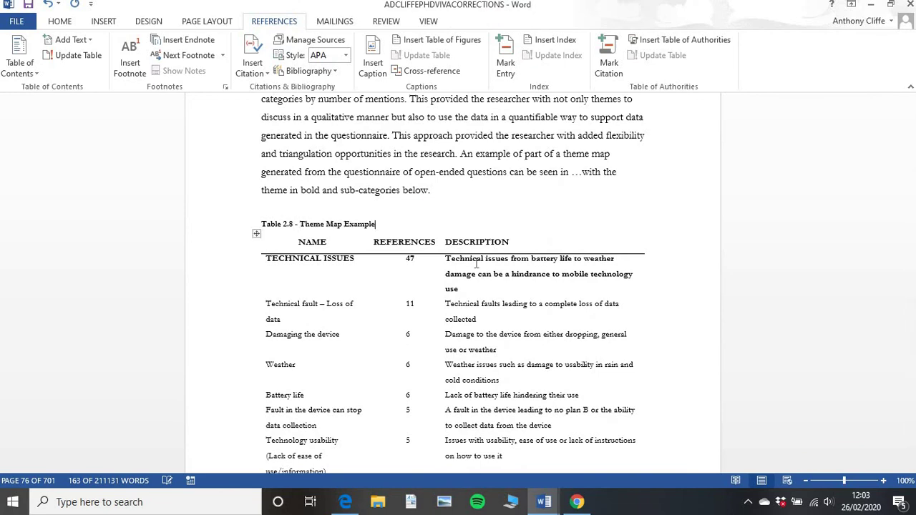
left_click(487, 224)
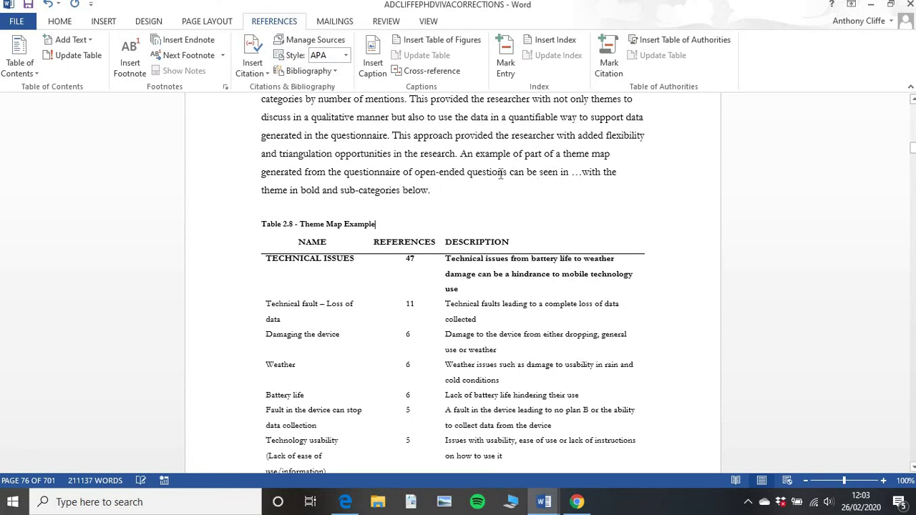
left_click(581, 171)
key("BackSpace")
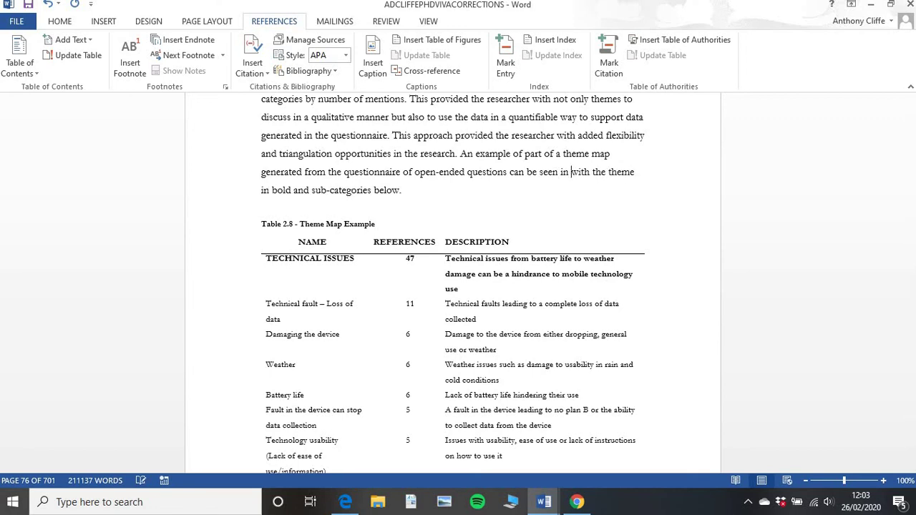
Step: Insert a label-and-number cross-reference to Table 2.8 before 'with' in the theme map sentence
left_click(412, 72)
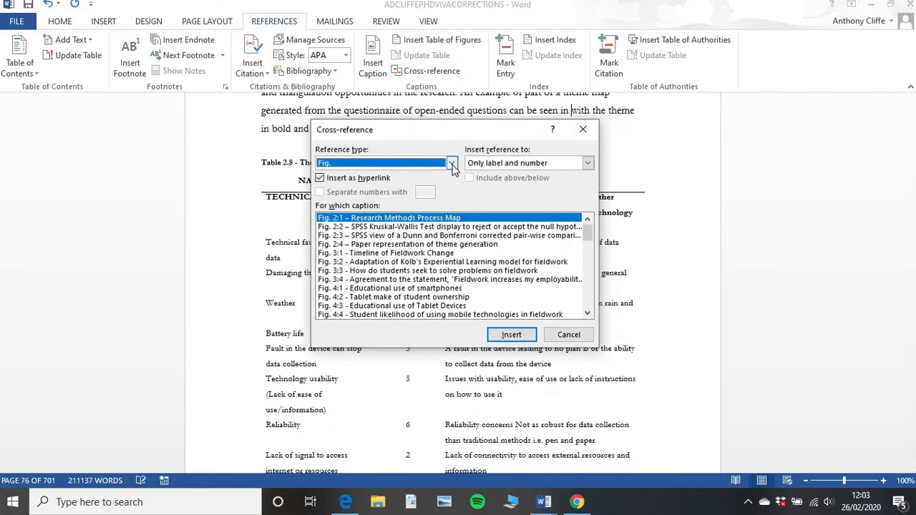
left_click(451, 163)
left_click(406, 219)
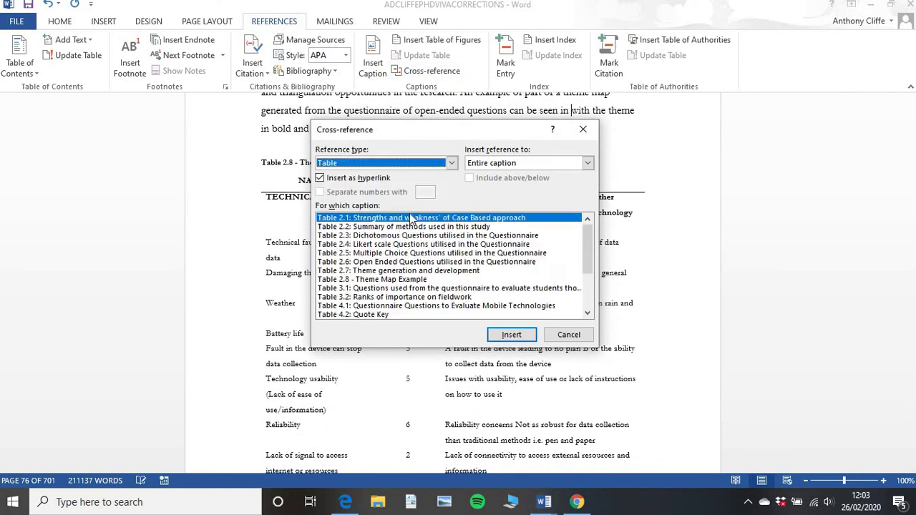
left_click(587, 164)
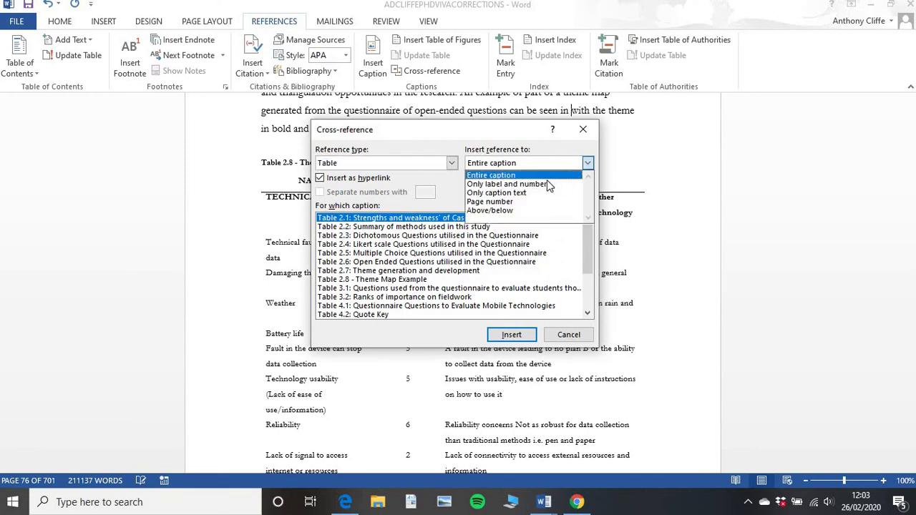
left_click(546, 184)
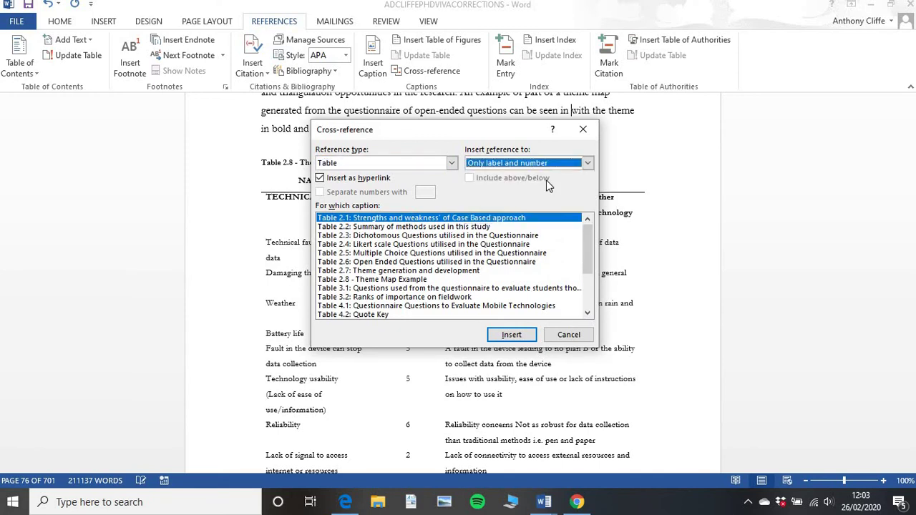
left_click(405, 280)
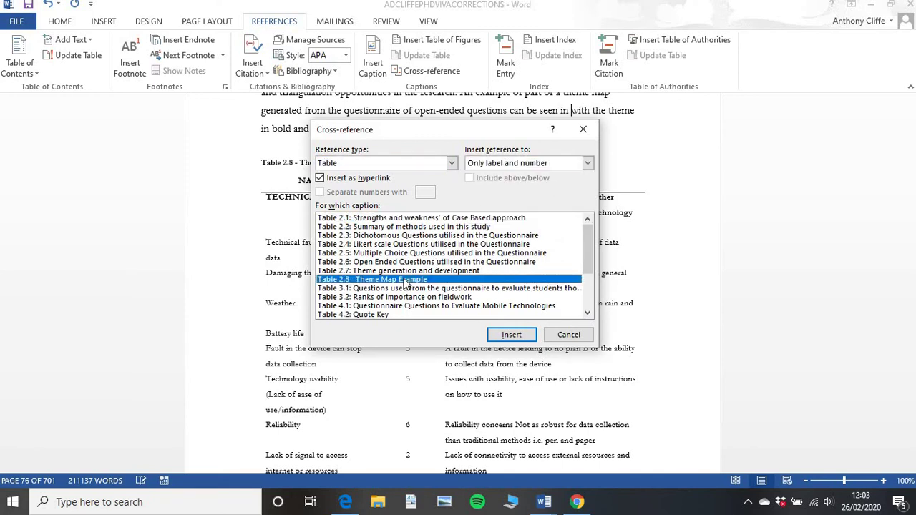
left_click(518, 336)
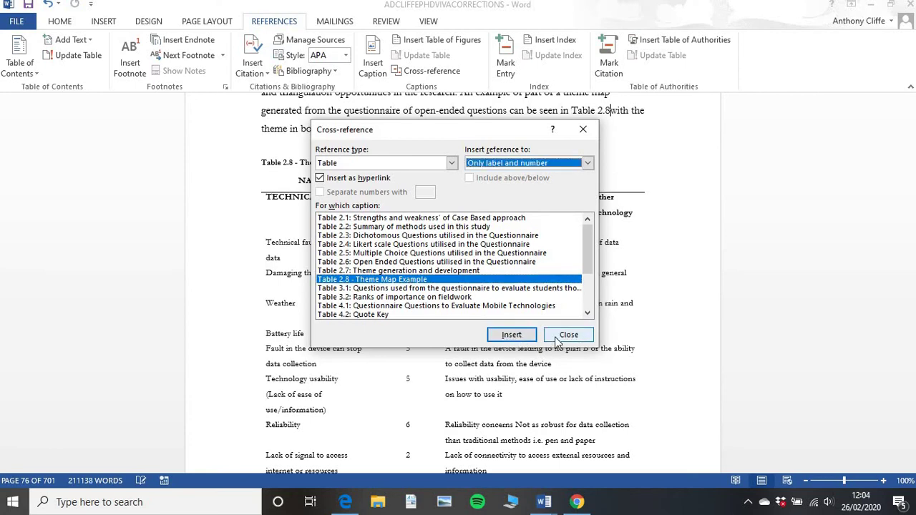
left_click(553, 341)
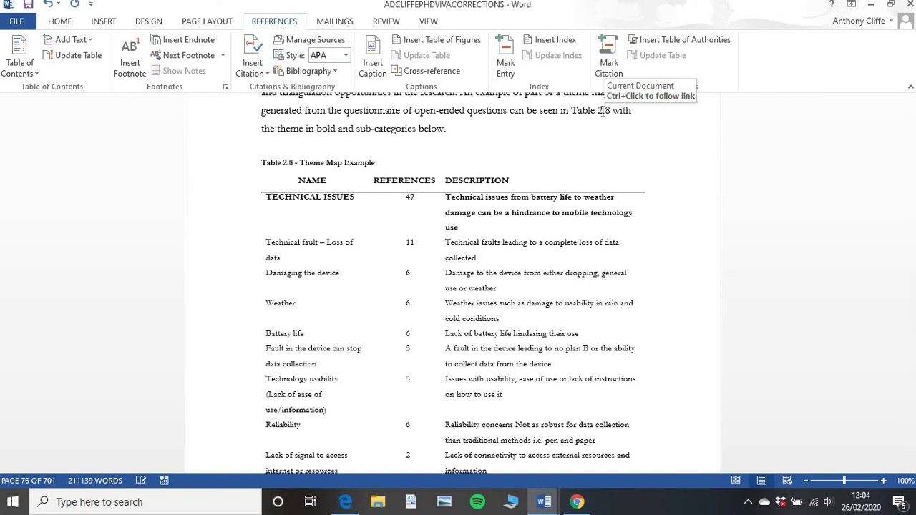
right_click(603, 111)
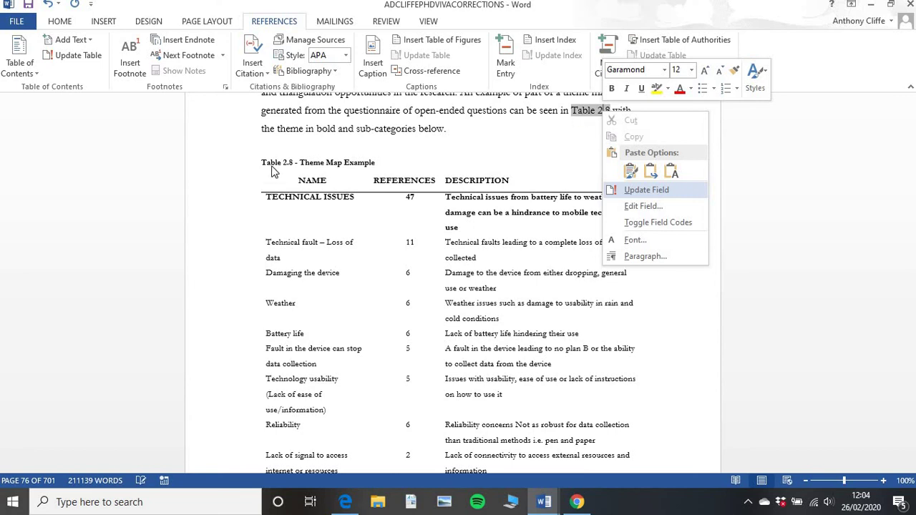
key("Escape")
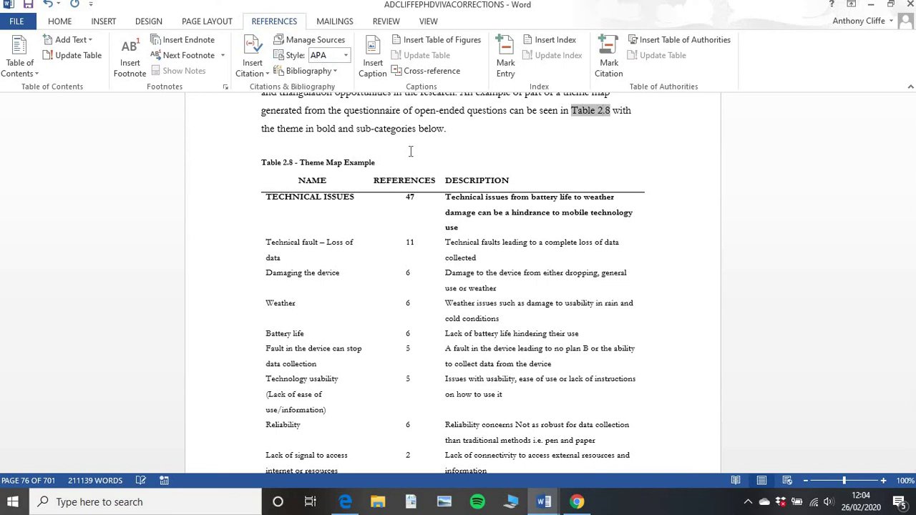
left_click(447, 40)
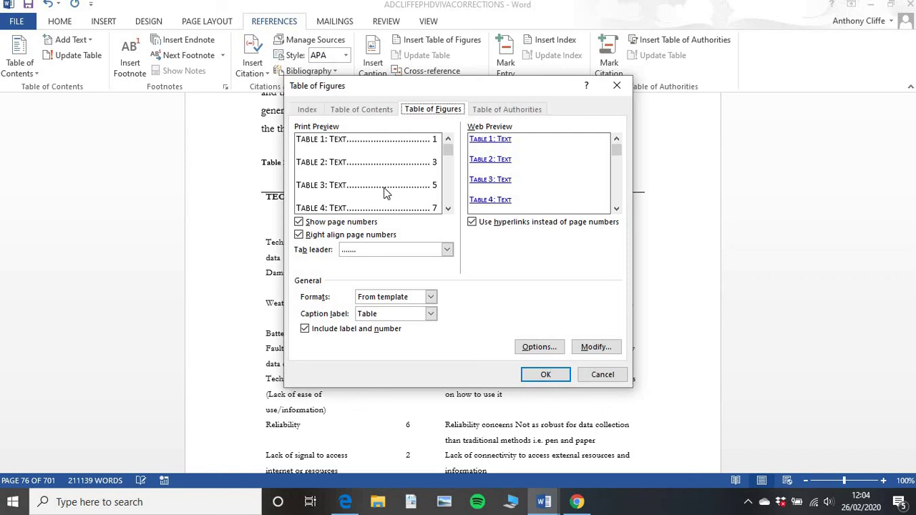
left_click(431, 314)
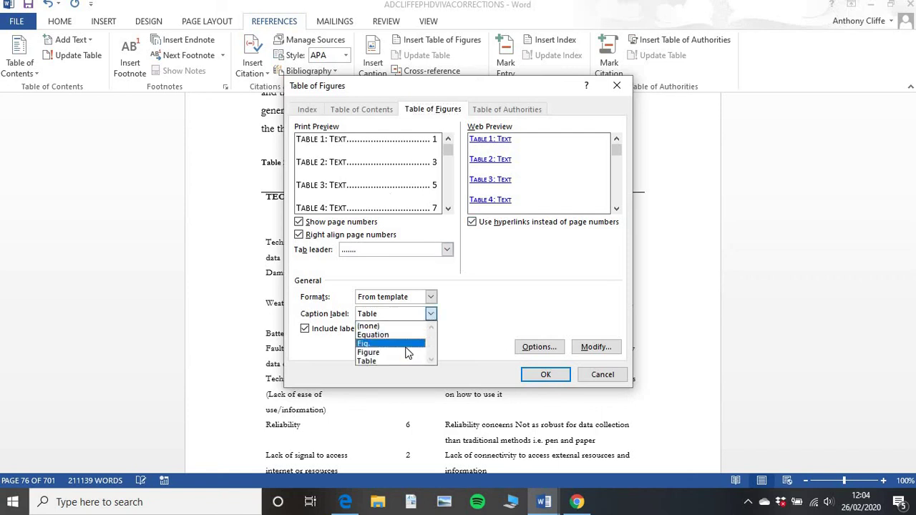
left_click(405, 345)
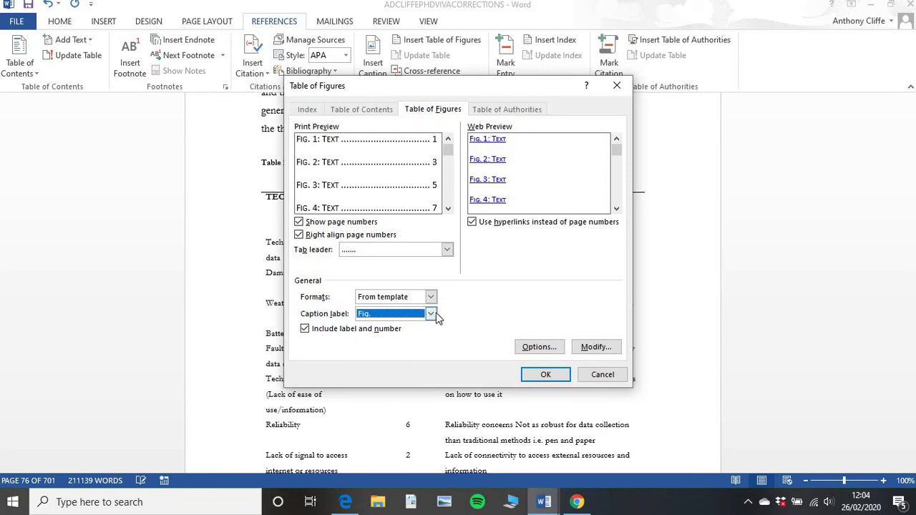
left_click(435, 312)
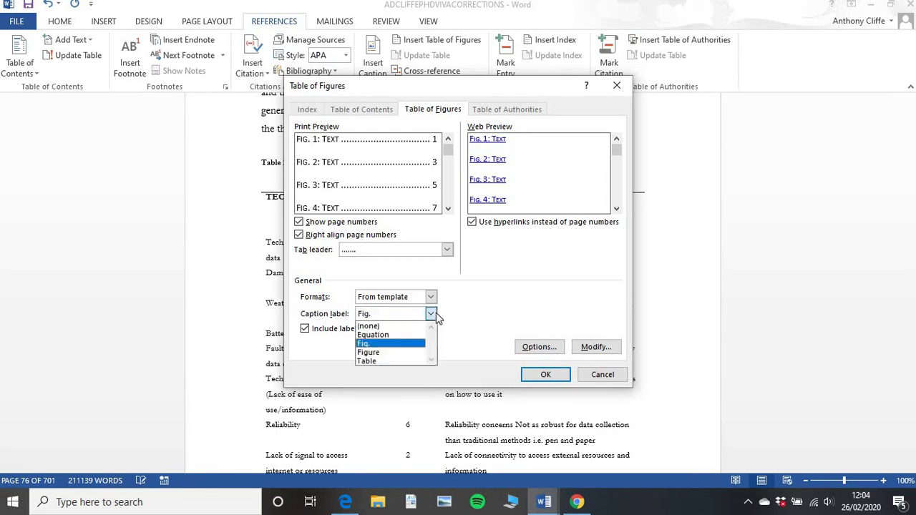
left_click(396, 364)
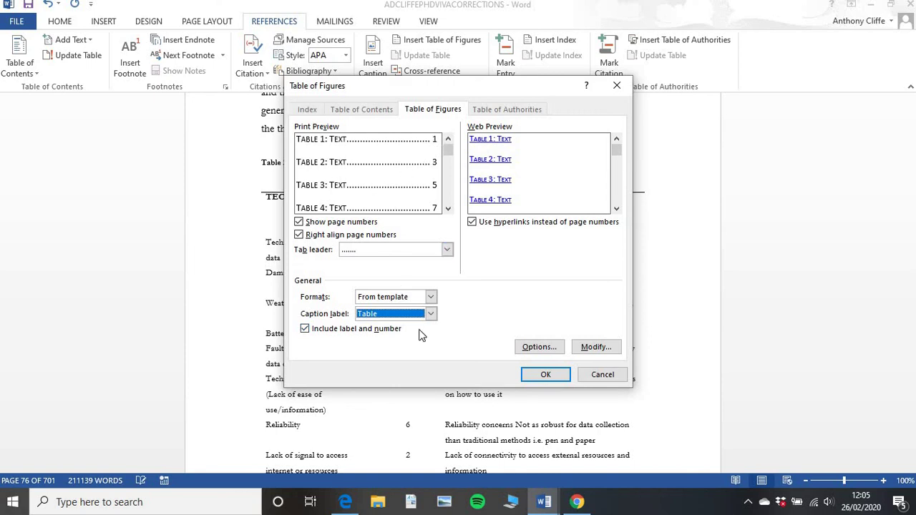
left_click(447, 249)
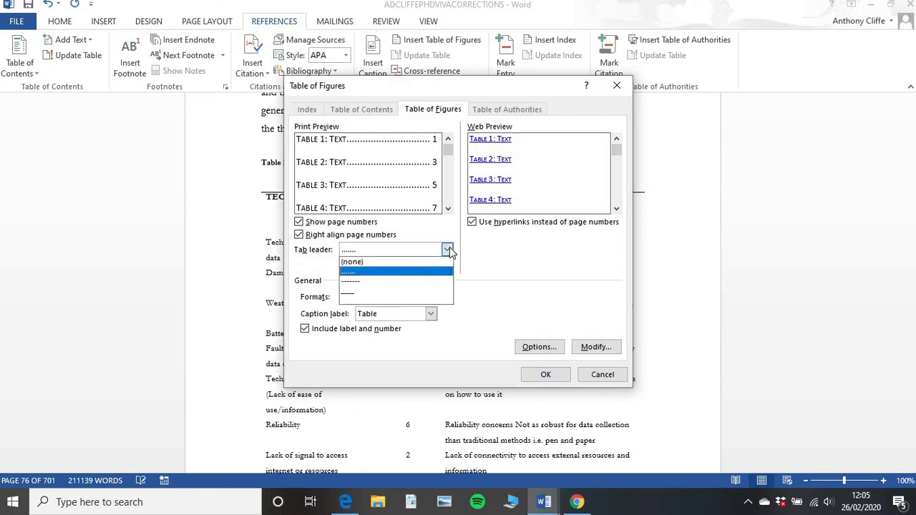
left_click(393, 272)
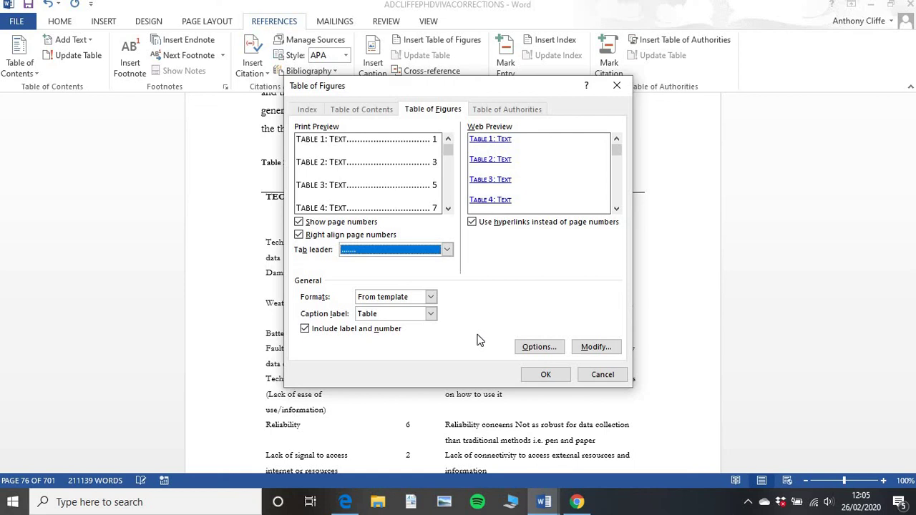
left_click(605, 374)
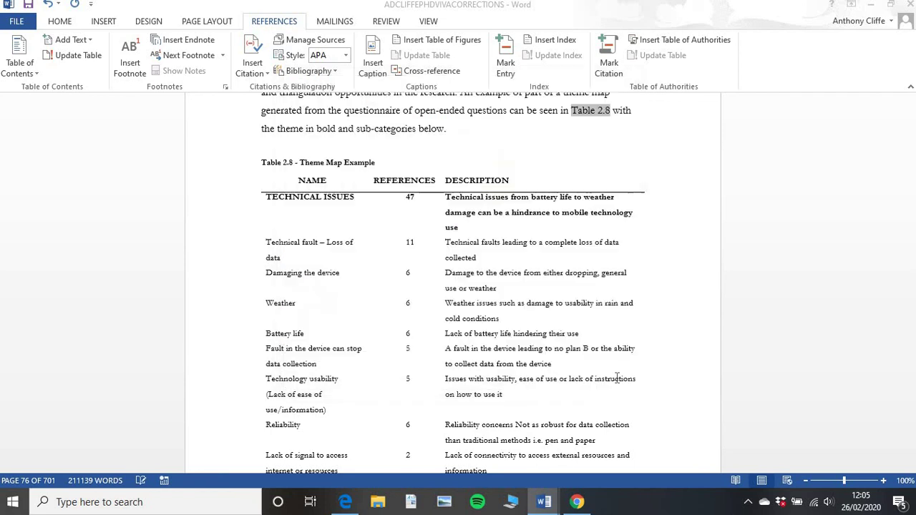
Step: In the thesis PDF in Chrome, follow the List of Figures link to Fig. 6.1 DJI P4P outline
key("alt+Tab")
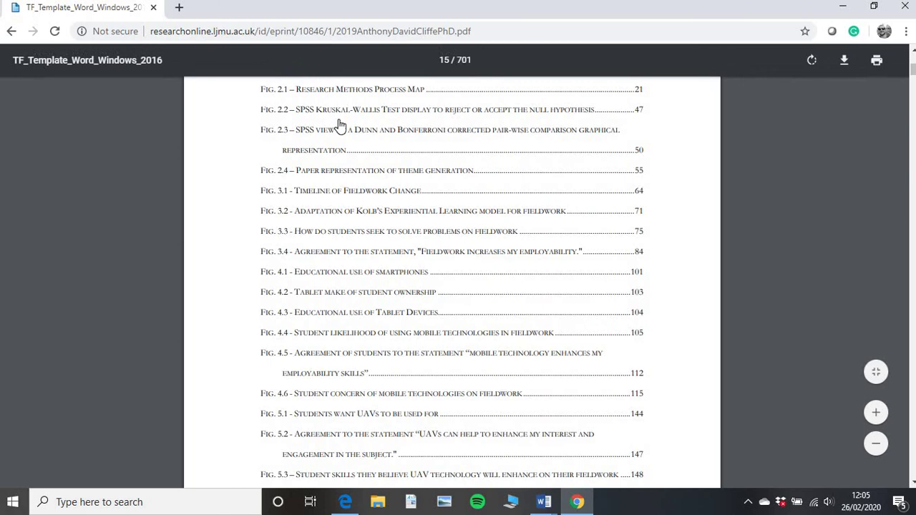
scroll(340, 125, "down", 5)
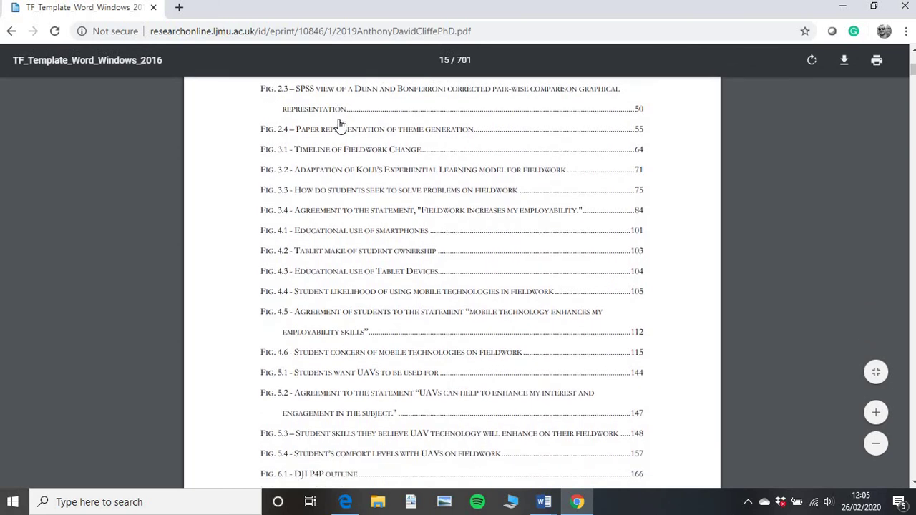
scroll(340, 125, "down", 3)
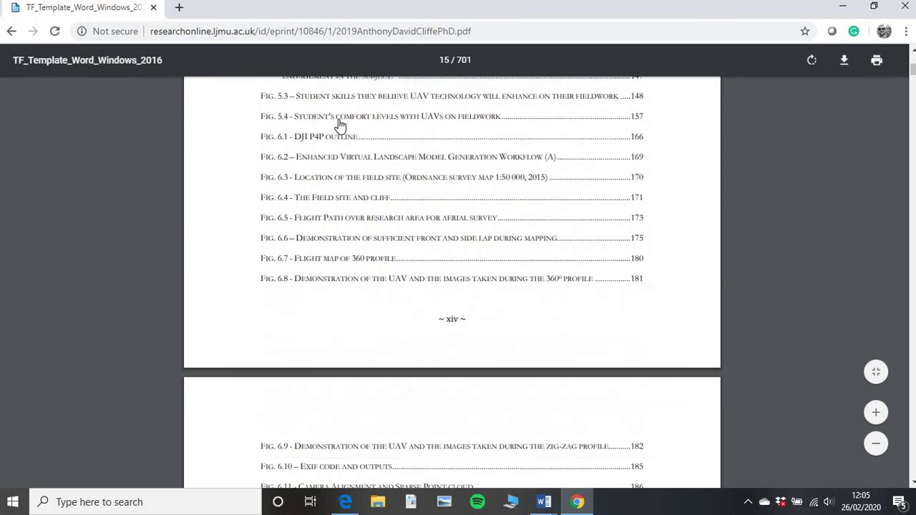
scroll(340, 126, "down", 1)
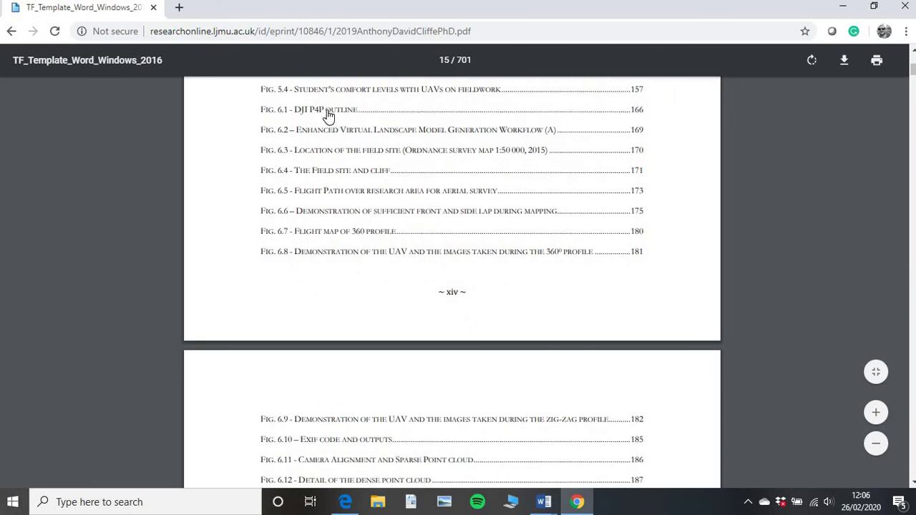
left_click(327, 111)
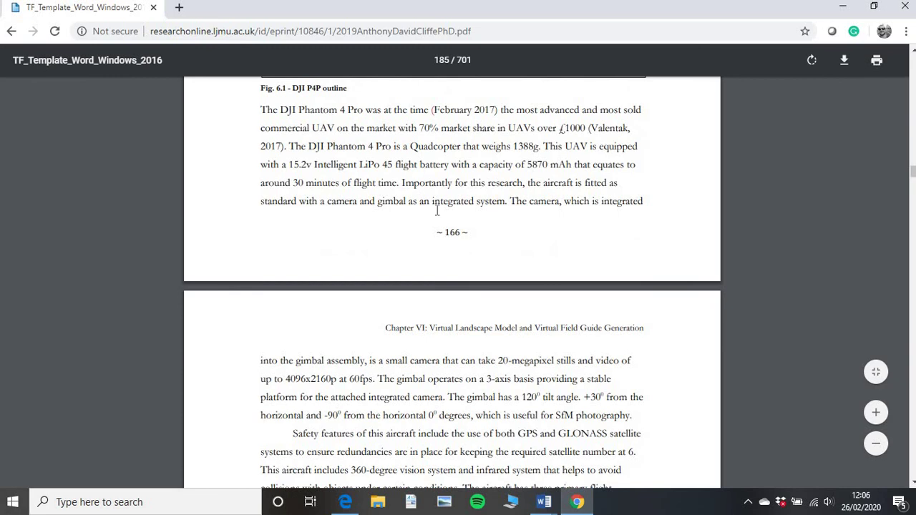
scroll(437, 211, "up", 5)
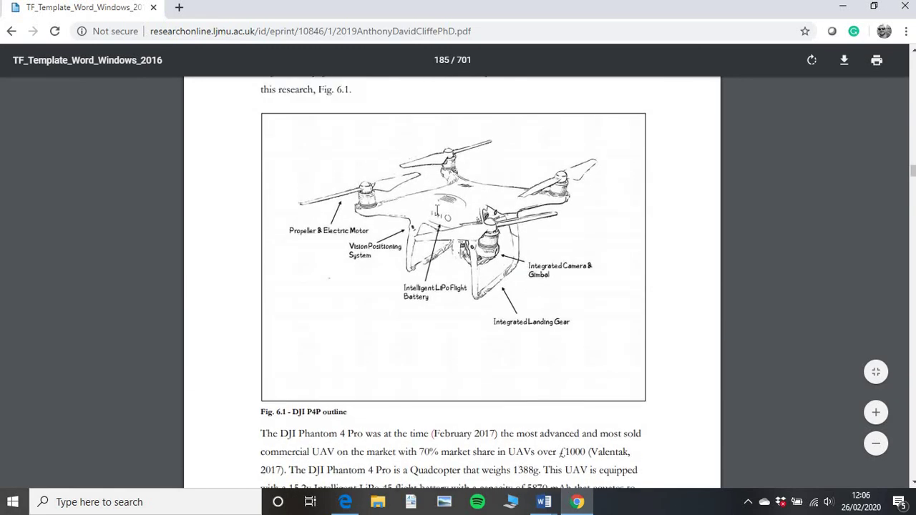